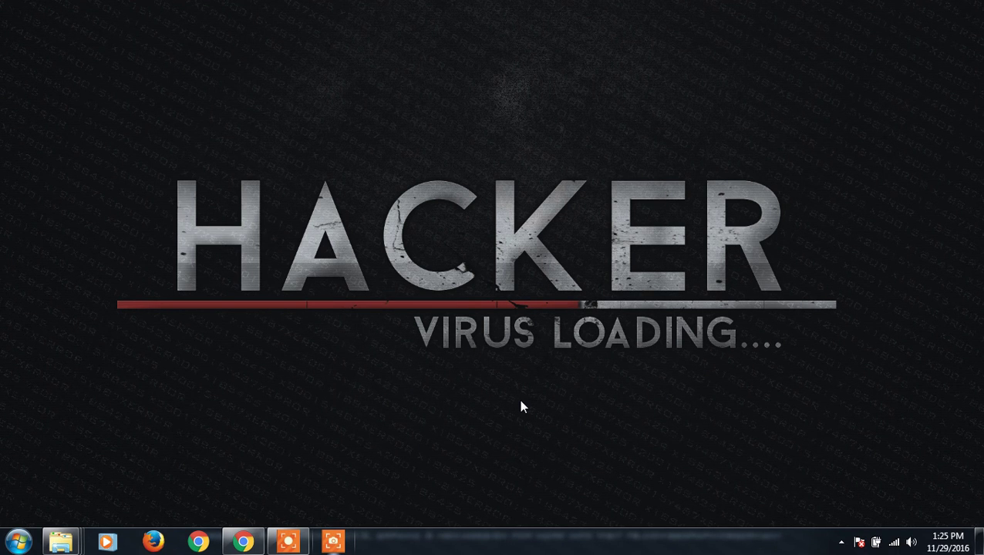
# Bring Chrome back up and return to the Google search results page
pyautogui.click(245, 543)
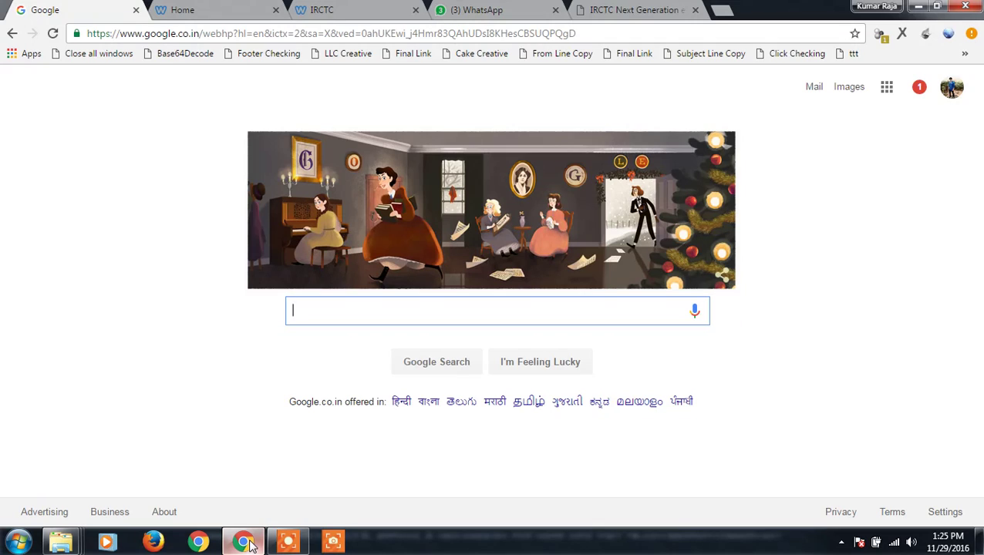
pyautogui.click(227, 10)
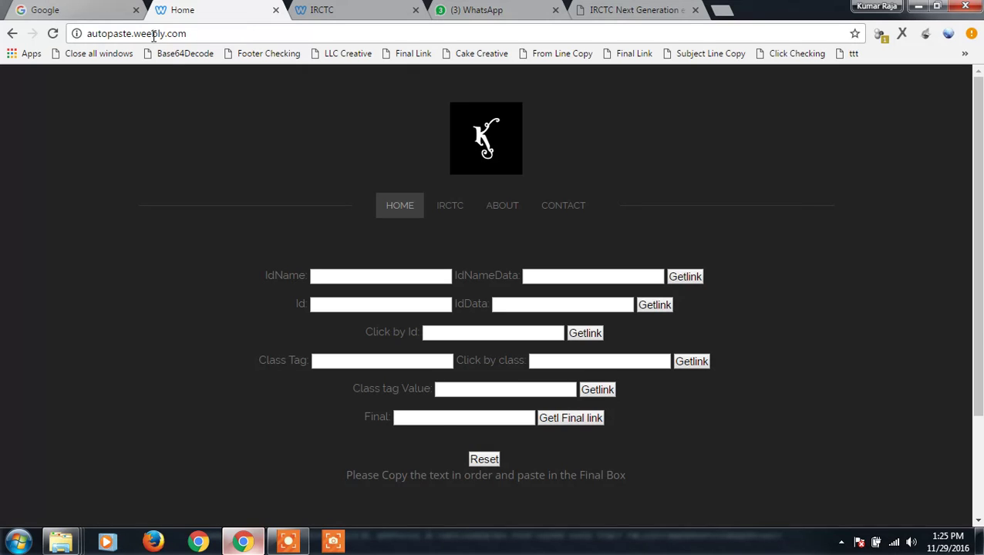
pyautogui.click(91, 17)
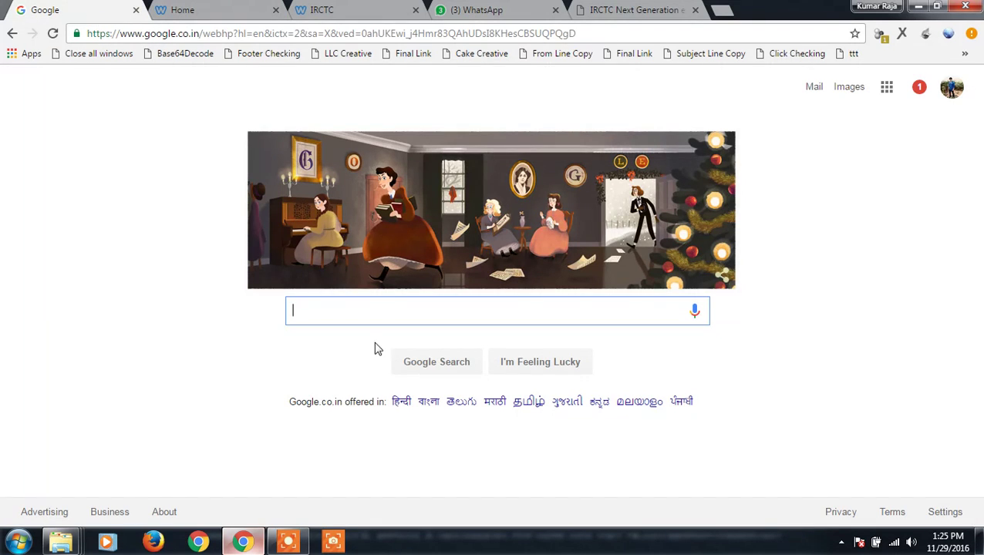
pyautogui.write('kum')
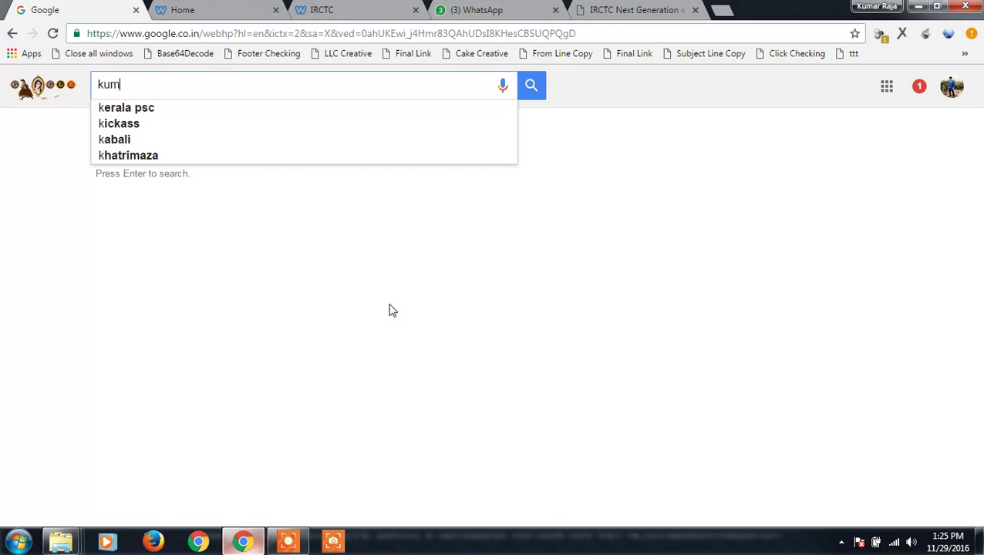
pyautogui.write('ar')
pyautogui.press('BackSpace')
pyautogui.press('BackSpace')
pyautogui.press('BackSpace')
pyautogui.press('BackSpace')
pyautogui.press('BackSpace')
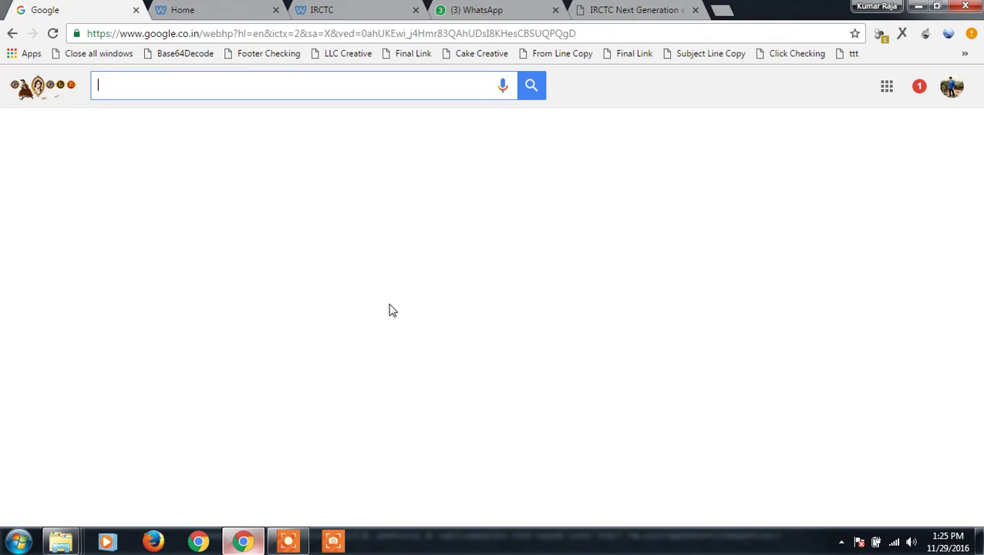
pyautogui.click(12, 33)
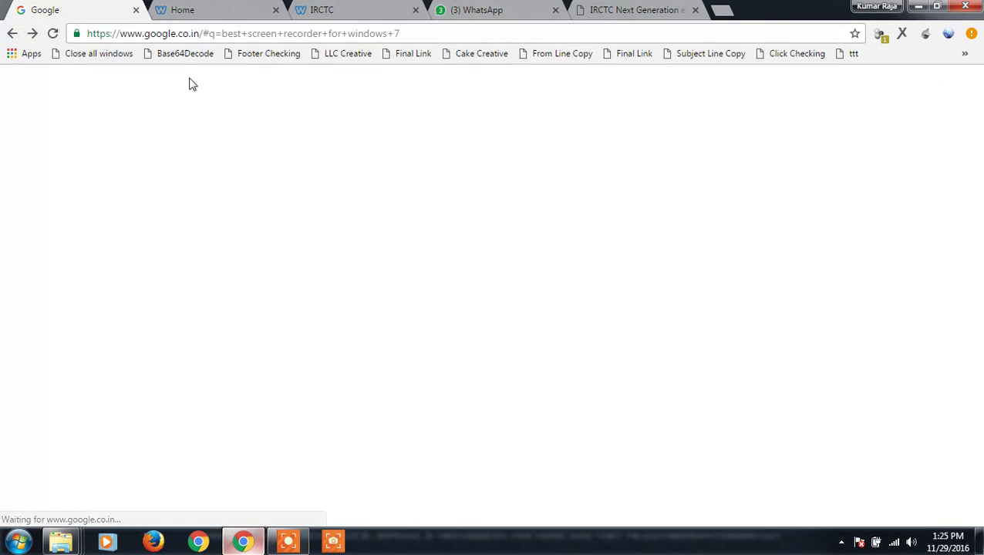
# Trim the search query from the address to load the plain google.co.in page
pyautogui.click(206, 35)
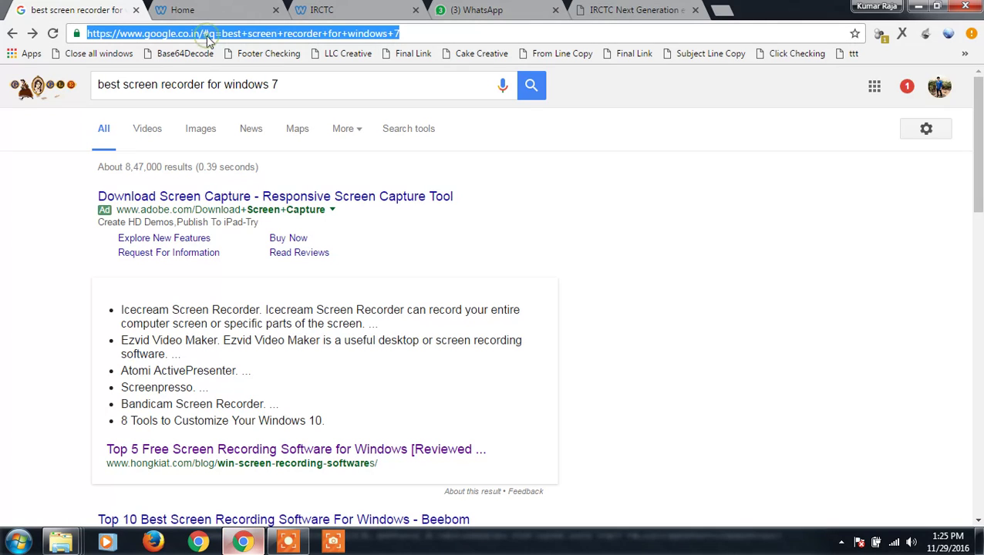
pyautogui.click(203, 35)
pyautogui.hotkey('shift', 'End')
pyautogui.press('BackSpace')
pyautogui.press('Return')
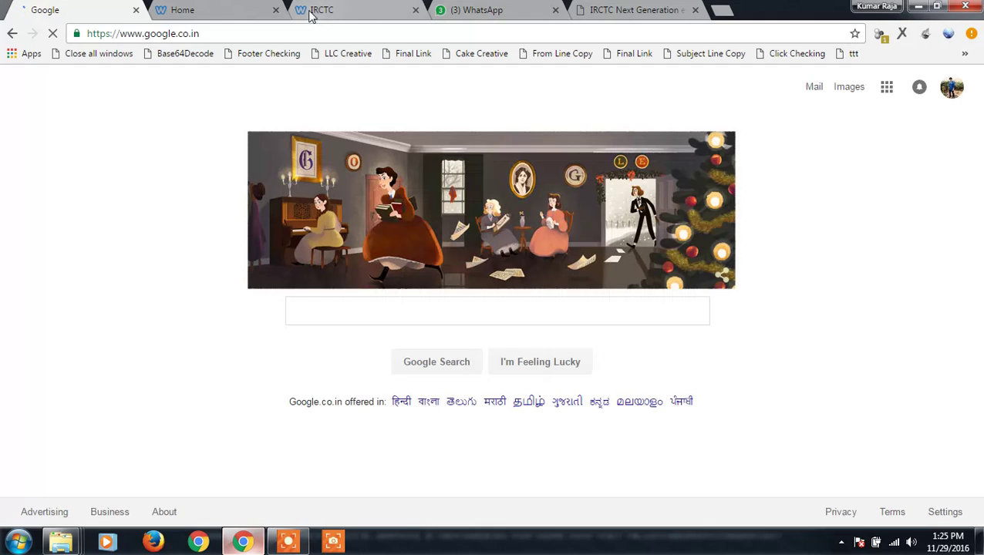
pyautogui.rightClick(331, 316)
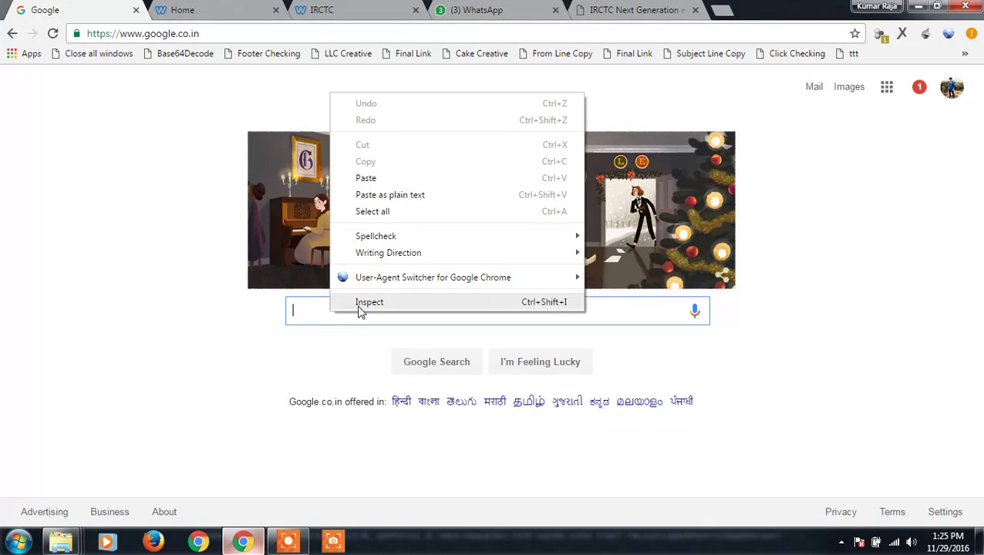
pyautogui.click(359, 306)
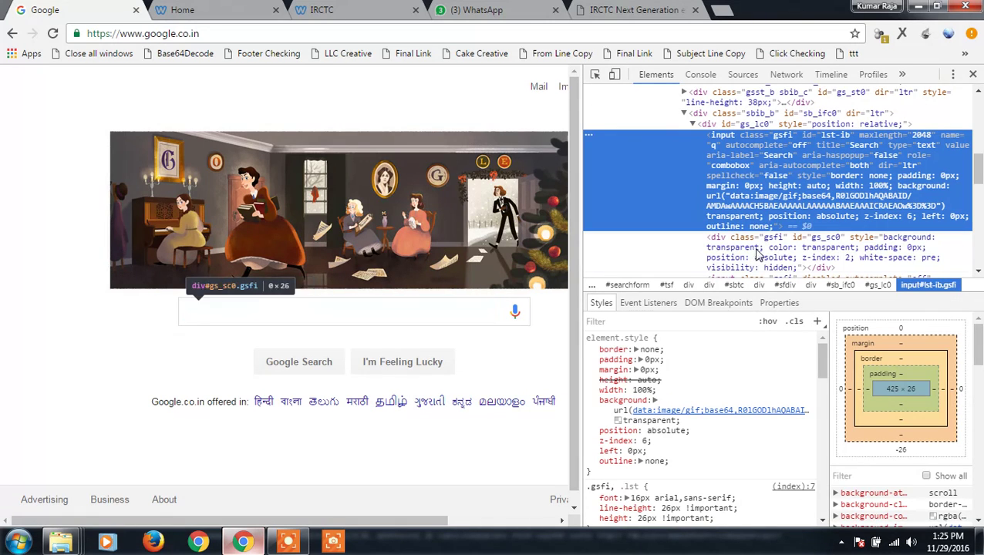
pyautogui.doubleClick(832, 139)
pyautogui.hotkey('ctrl', 'c')
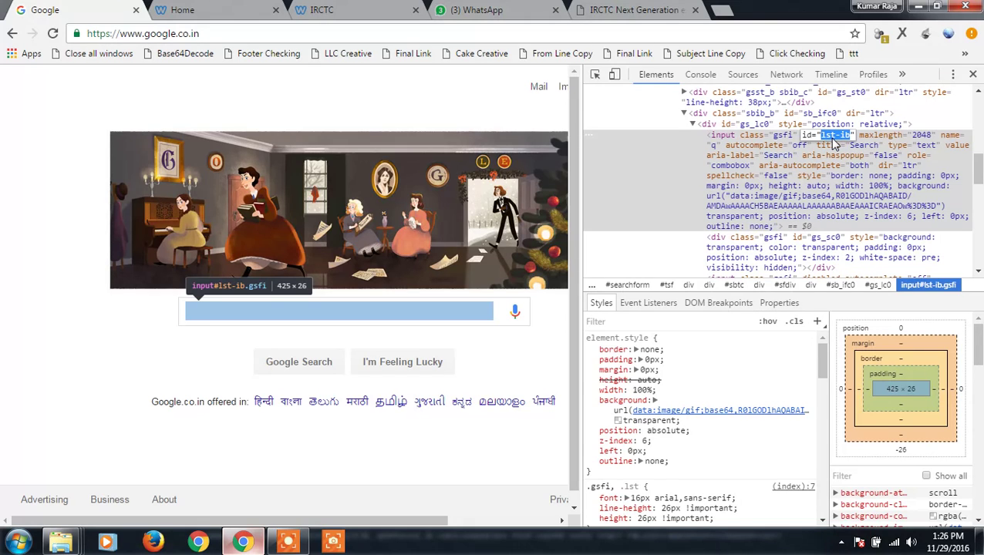
pyautogui.click(972, 75)
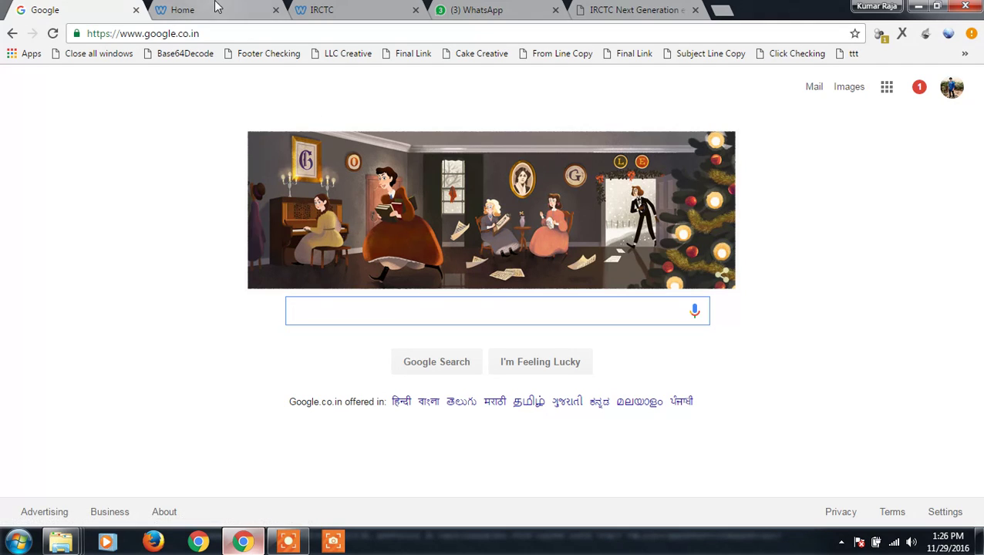
# Generate a code line with Id lst-ib and a sample name as IdData
pyautogui.click(202, 17)
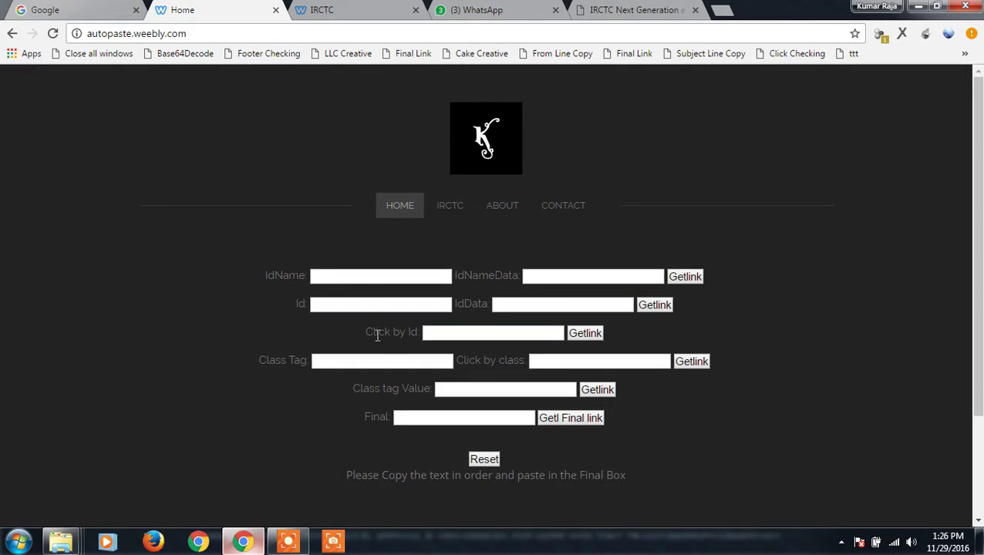
pyautogui.click(355, 304)
pyautogui.hotkey('ctrl', 'v')
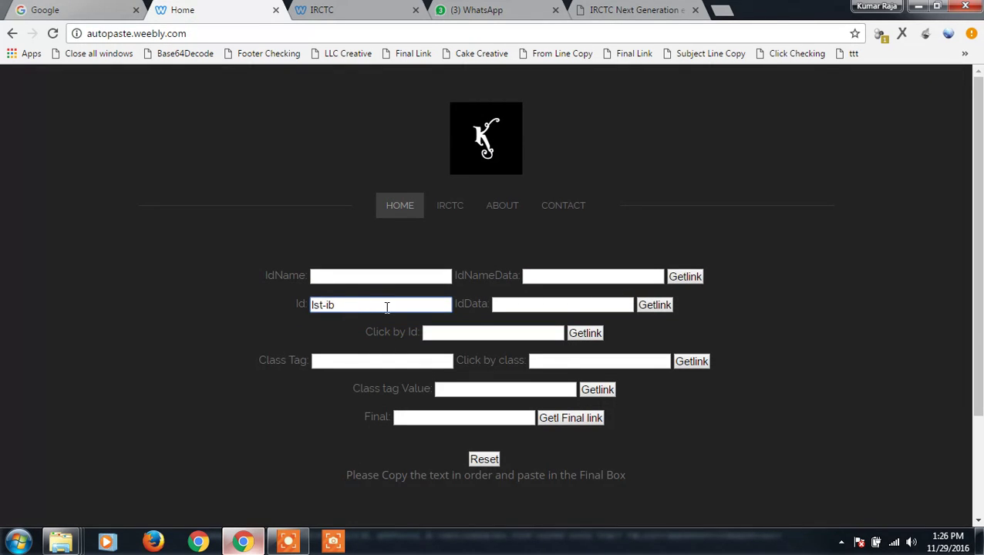
pyautogui.click(534, 300)
pyautogui.write('kumar')
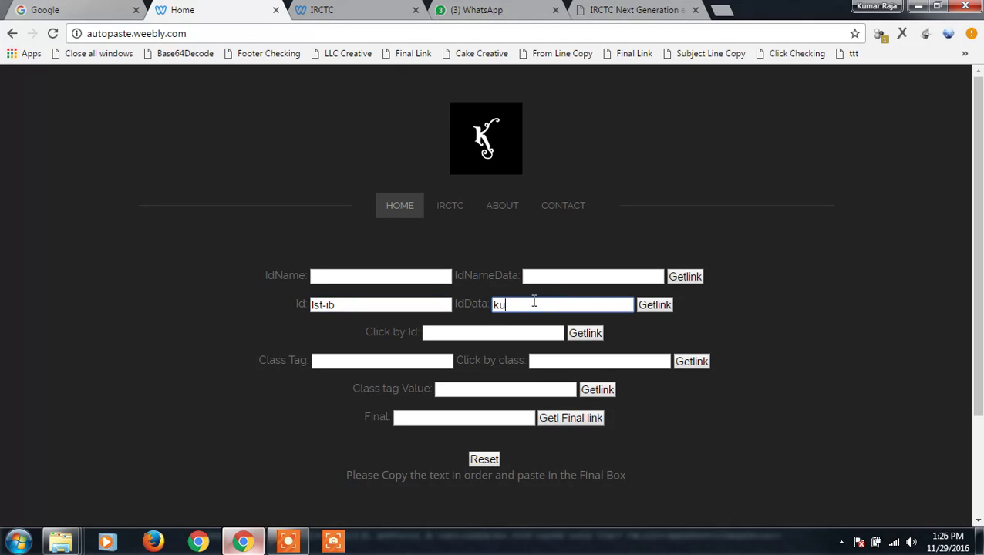
pyautogui.click(661, 309)
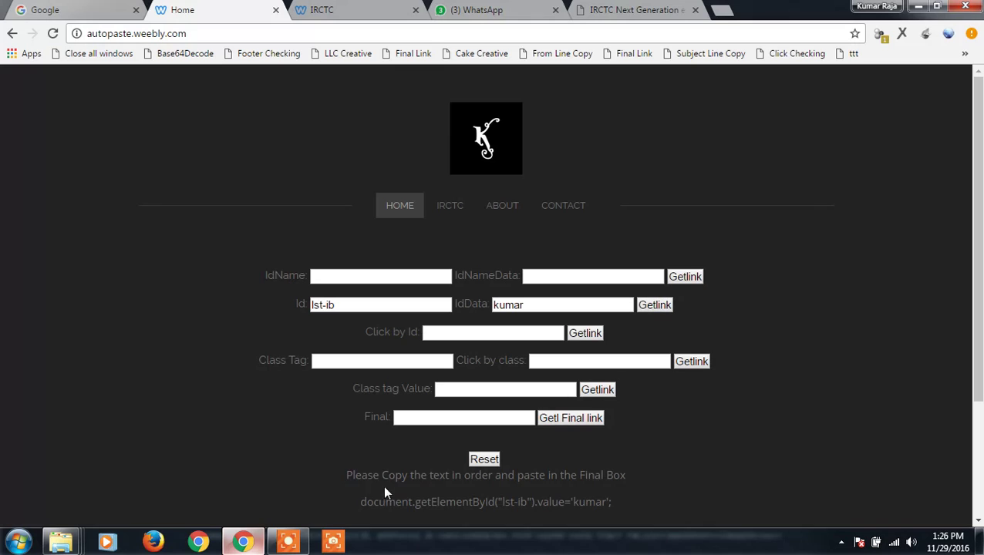
# Paste the generated getElementById line into Final and generate the Final Link
pyautogui.moveTo(359, 502); pyautogui.dragTo(634, 501)
pyautogui.hotkey('ctrl', 'c')
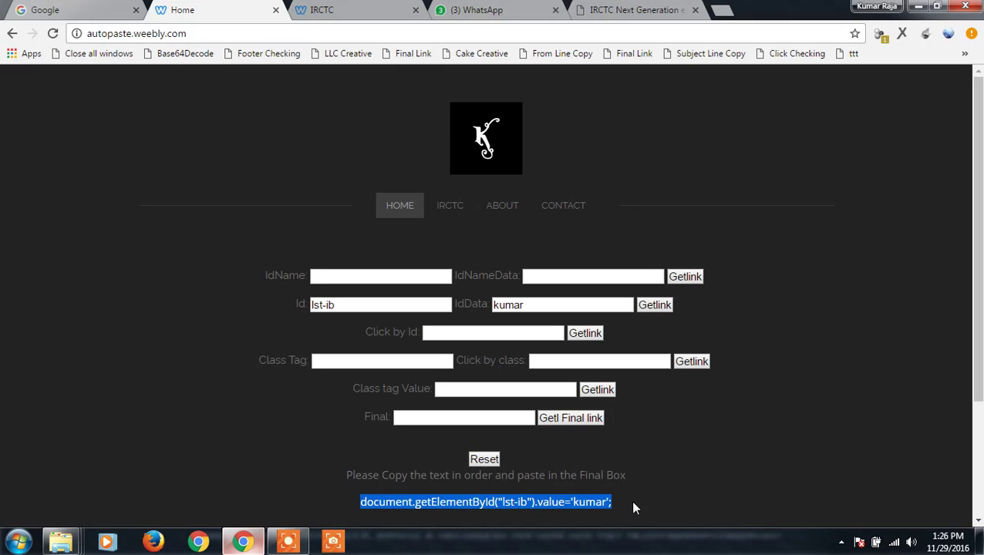
pyautogui.click(489, 419)
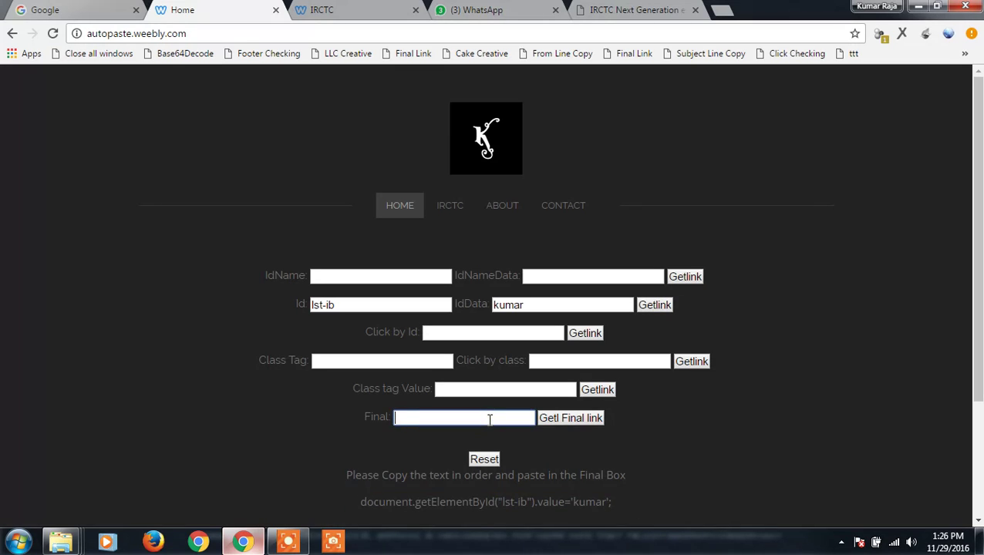
pyautogui.hotkey('ctrl', 'v')
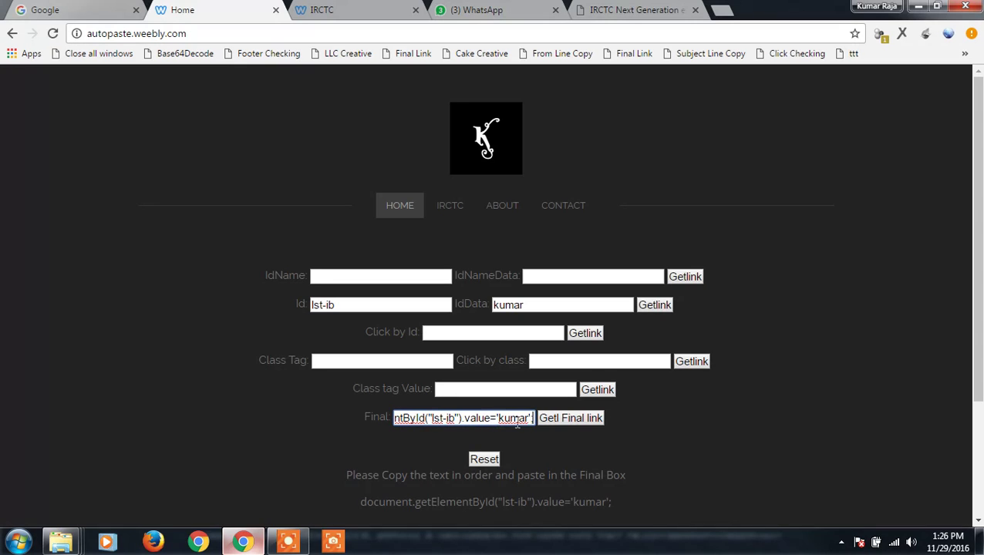
pyautogui.click(555, 423)
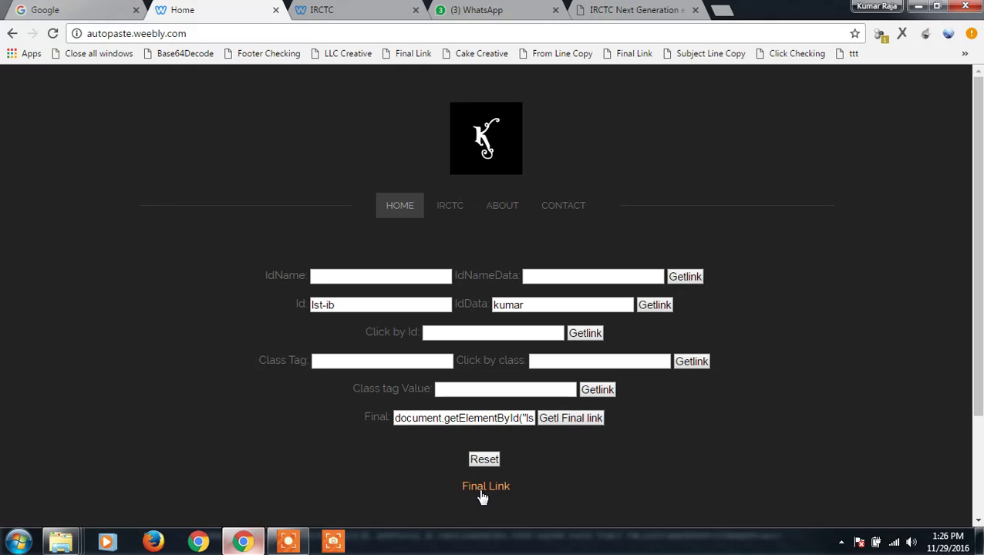
# Copy the generated link and save it as the Final Link bookmark's URL
pyautogui.rightClick(485, 488)
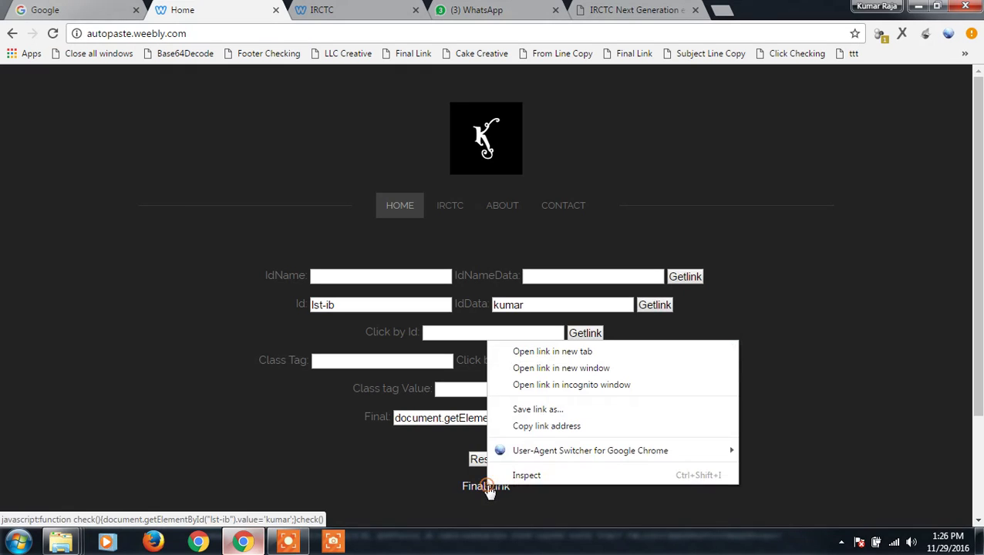
pyautogui.click(525, 426)
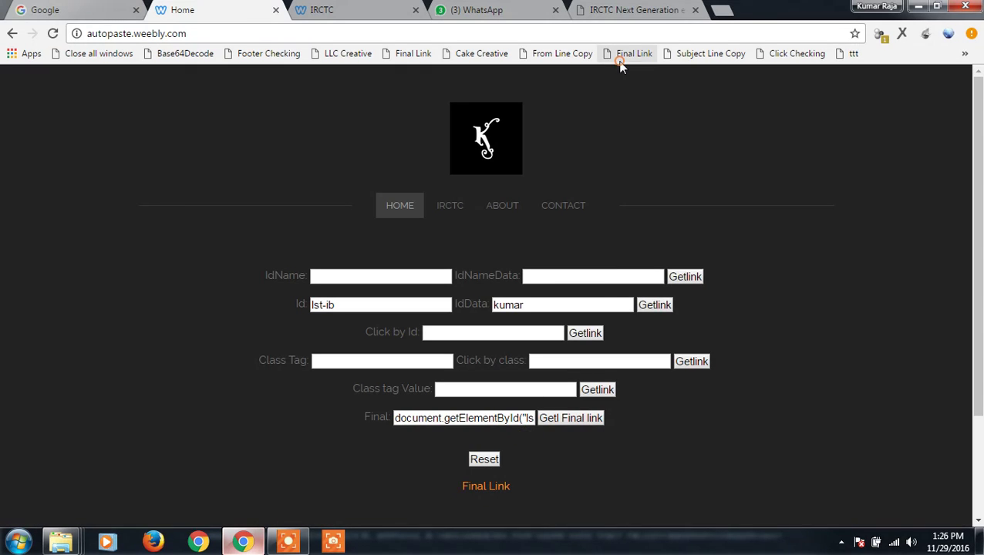
pyautogui.rightClick(621, 67)
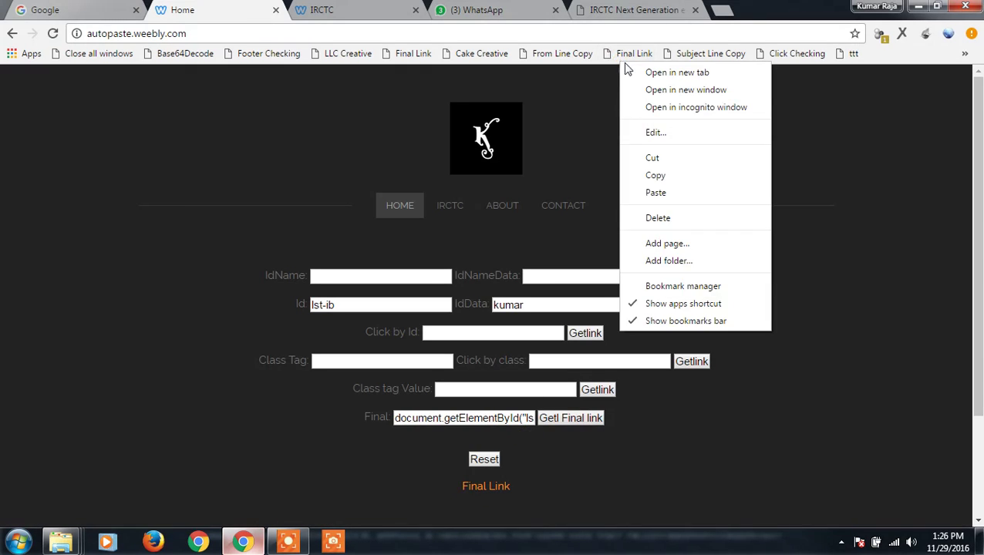
pyautogui.click(654, 133)
pyautogui.click(573, 114)
pyautogui.hotkey('ctrl', 'a')
pyautogui.hotkey('ctrl', 'v')
pyautogui.hotkey('ctrl', 'a')
pyautogui.hotkey('ctrl', 'v')
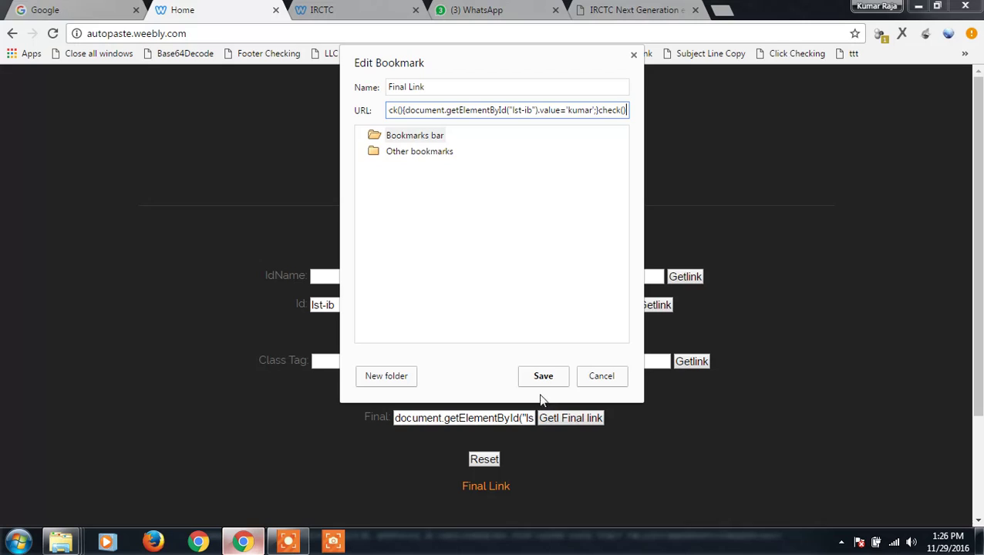
pyautogui.click(543, 376)
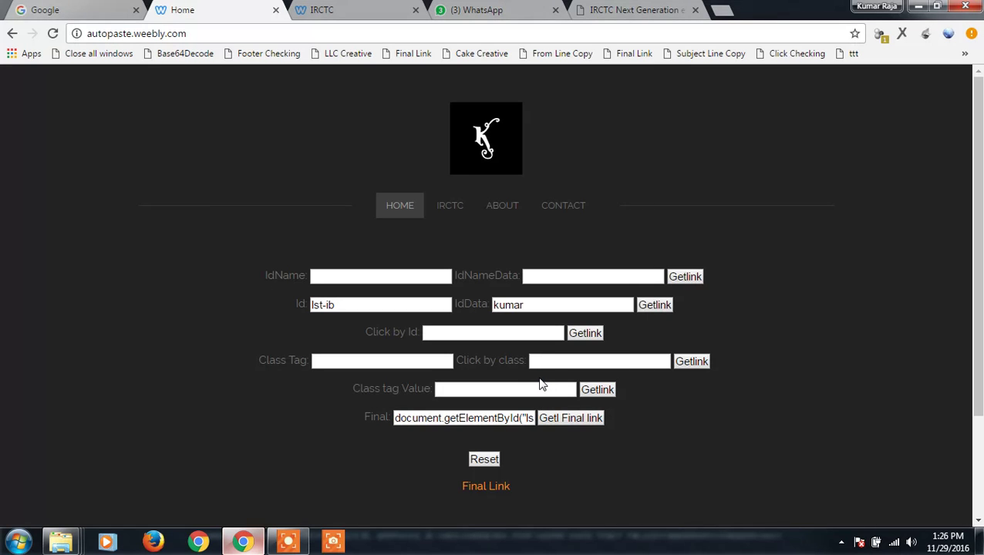
# Run the Final Link bookmark on Google to fill the sample name, then return to autopaste Home
pyautogui.click(98, 17)
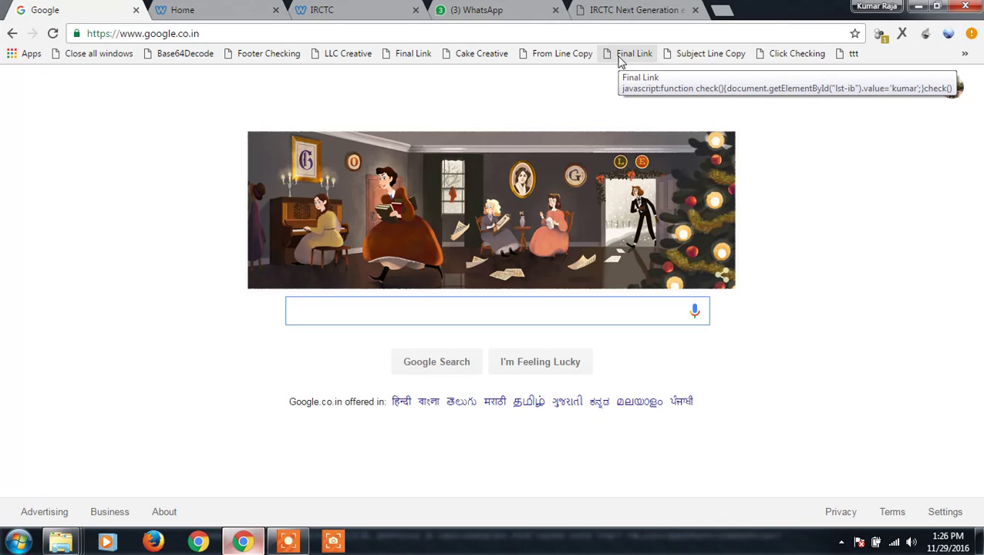
pyautogui.click(620, 60)
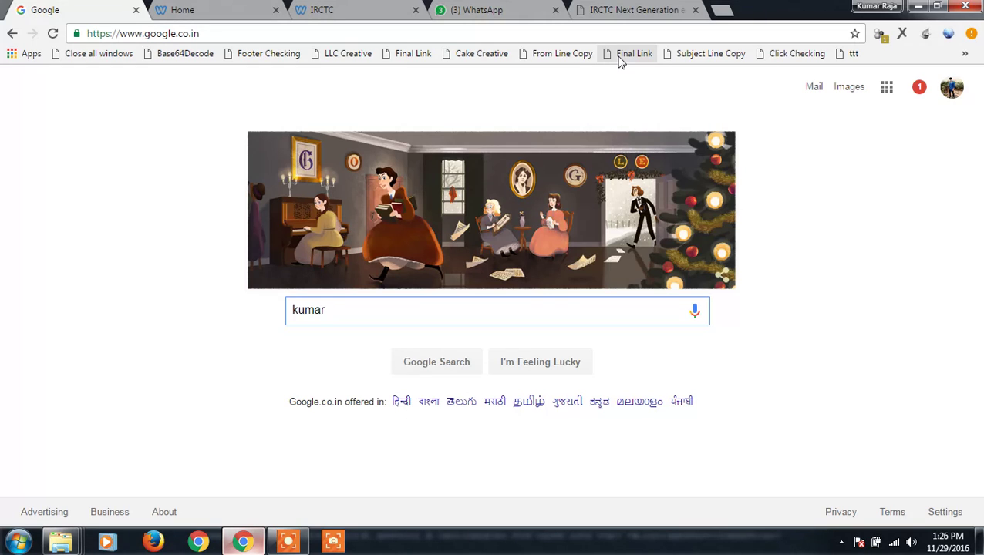
pyautogui.click(218, 19)
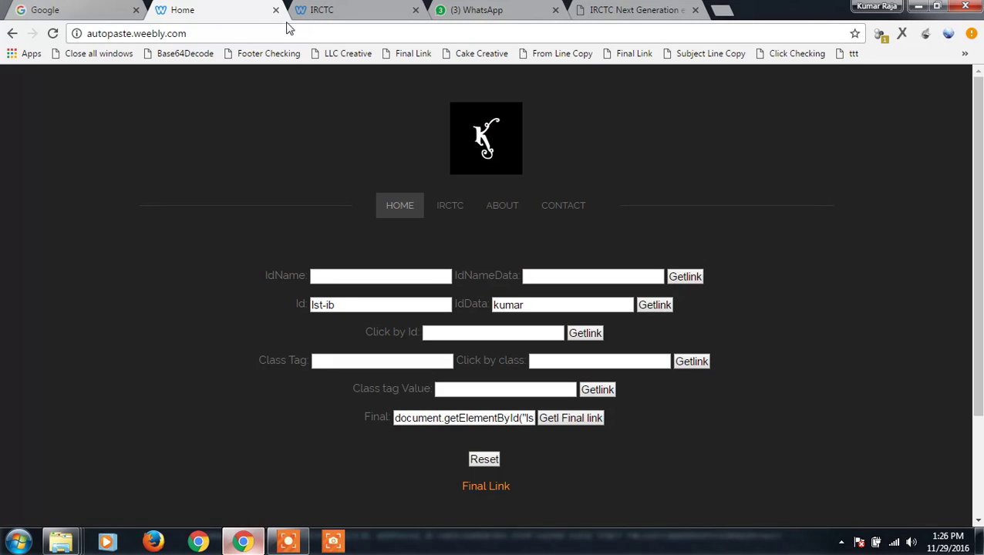
# Set From to SECUNDERABAD JN - SC and To to VISAKHAPATNAM - VSKP
pyautogui.click(316, 17)
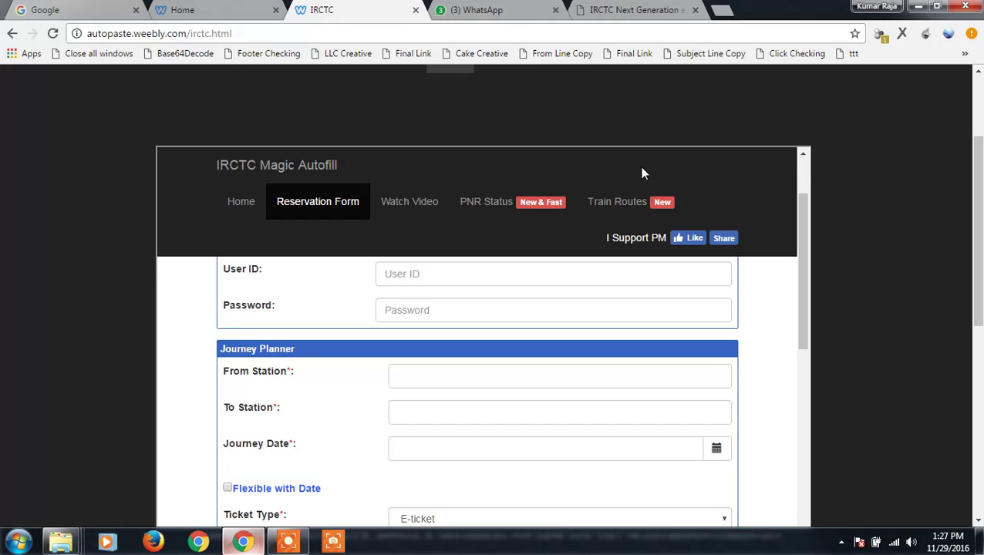
pyautogui.click(192, 10)
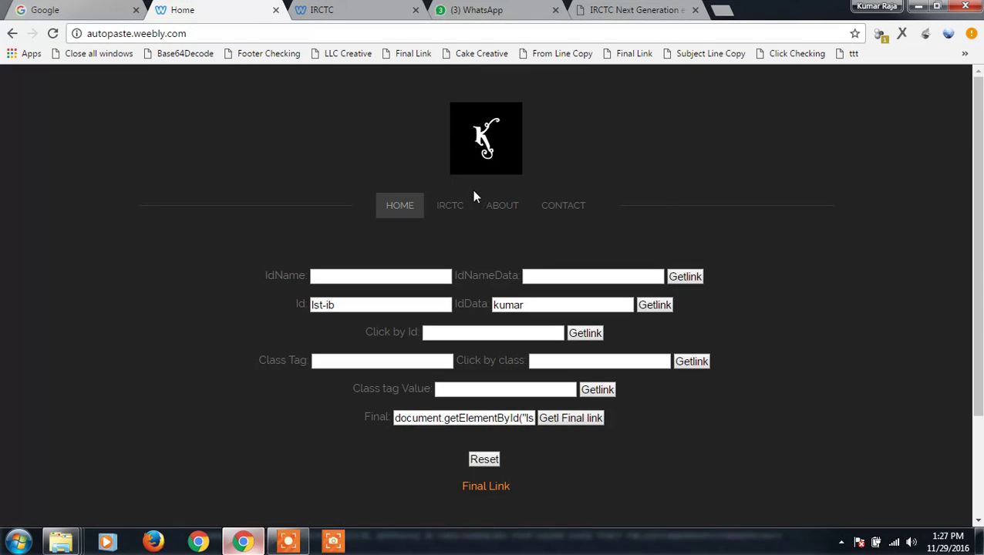
pyautogui.click(318, 10)
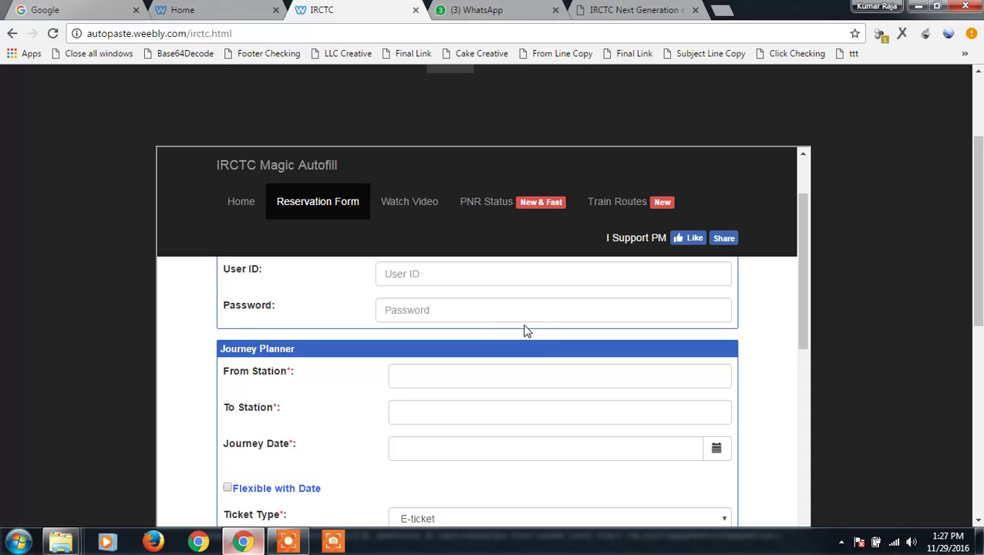
pyautogui.click(409, 375)
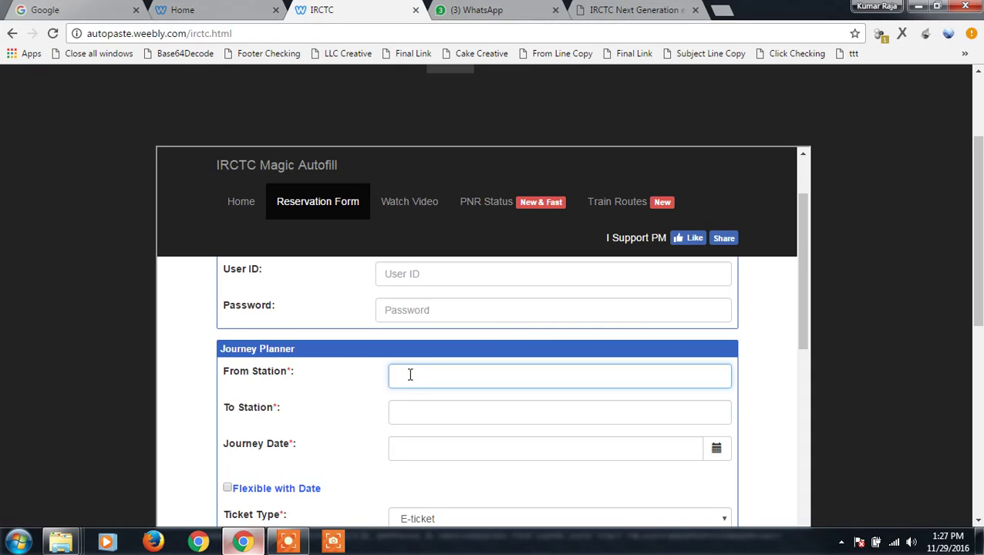
pyautogui.write('se')
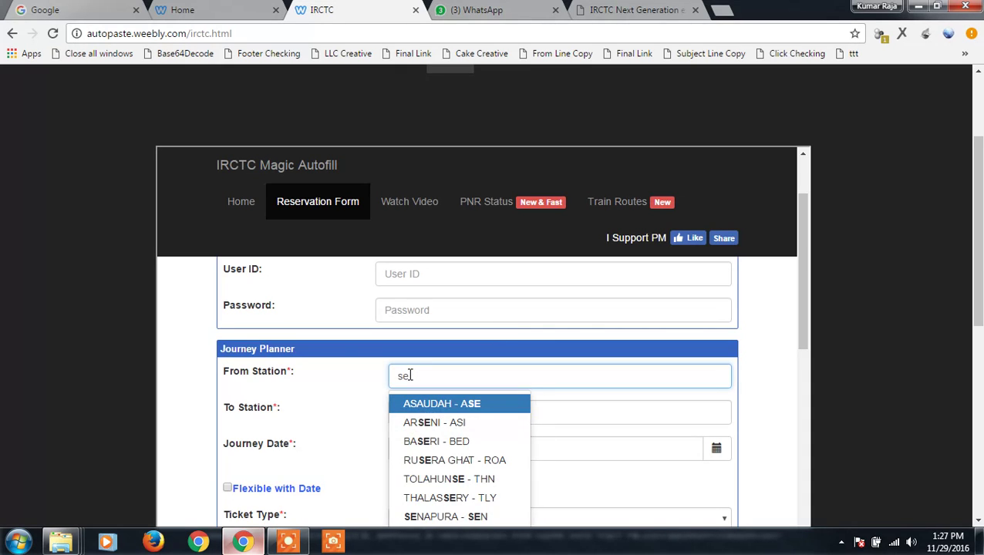
pyautogui.write('c')
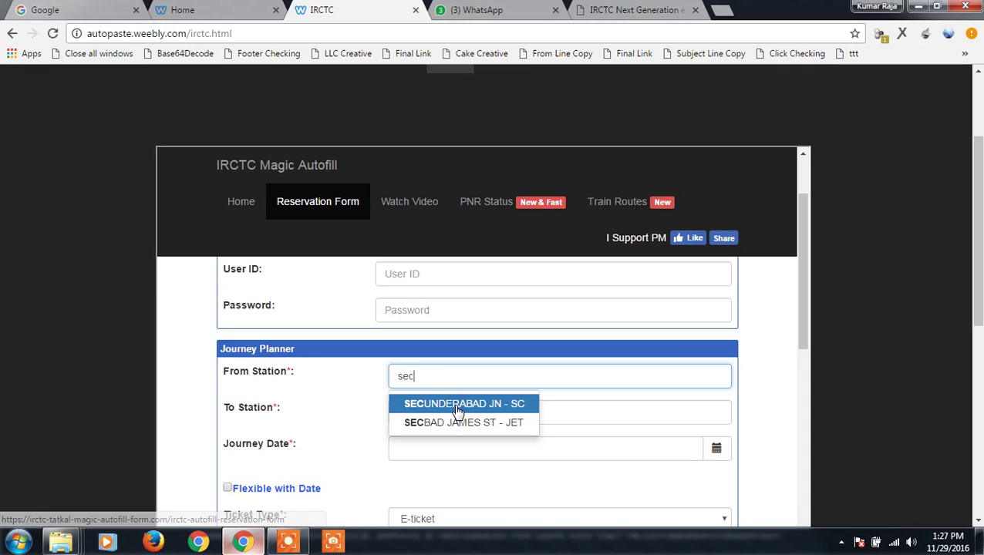
pyautogui.click(457, 405)
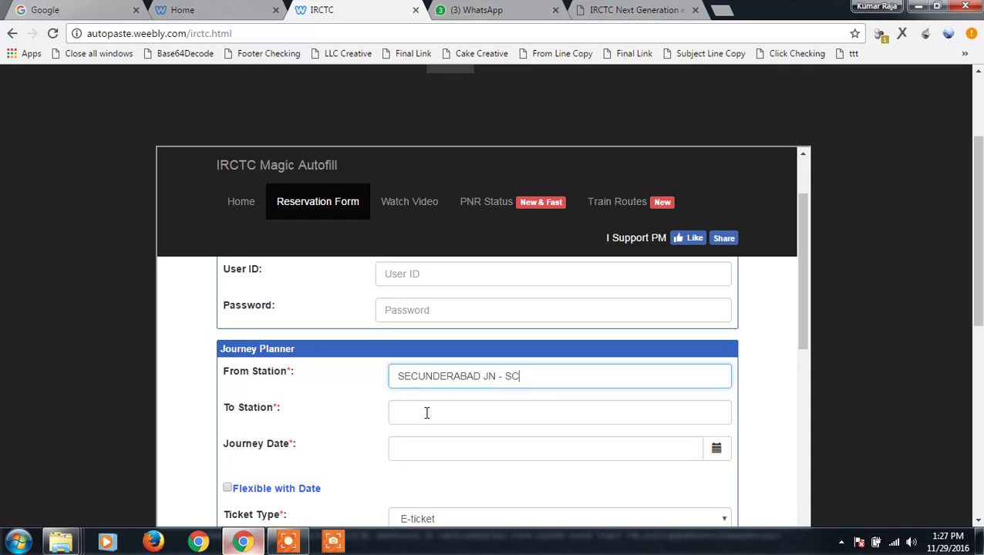
pyautogui.click(427, 413)
pyautogui.write('vis')
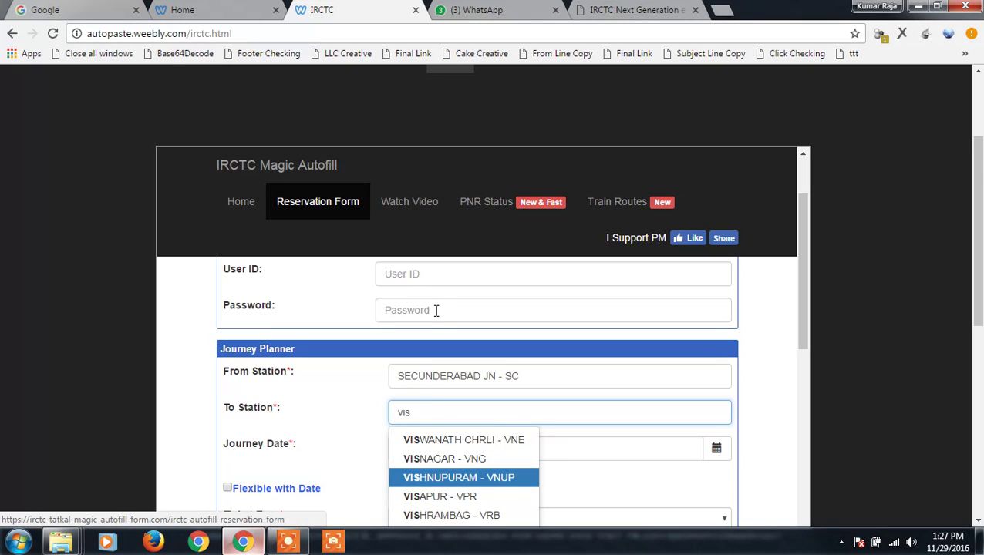
pyautogui.write('s')
pyautogui.press('BackSpace')
pyautogui.write('a')
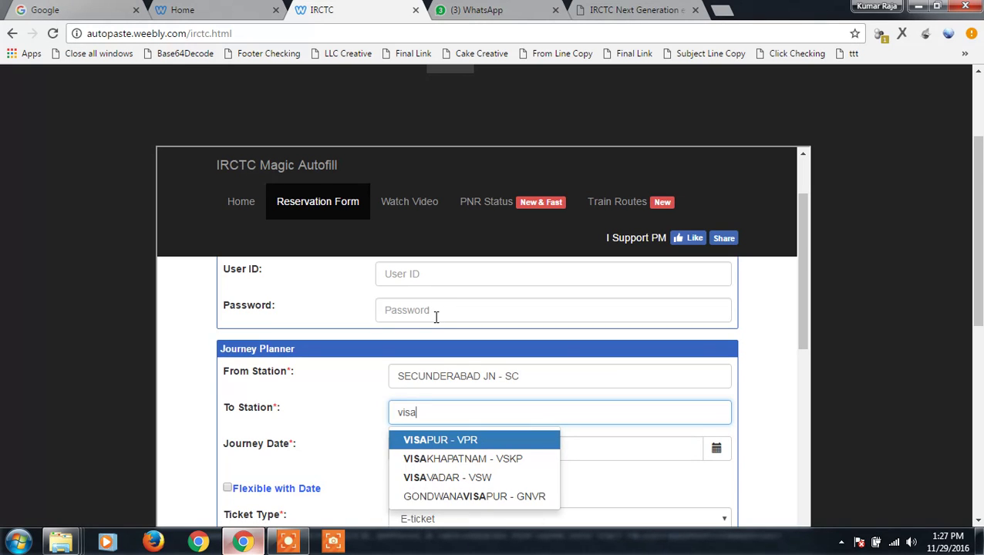
pyautogui.click(483, 458)
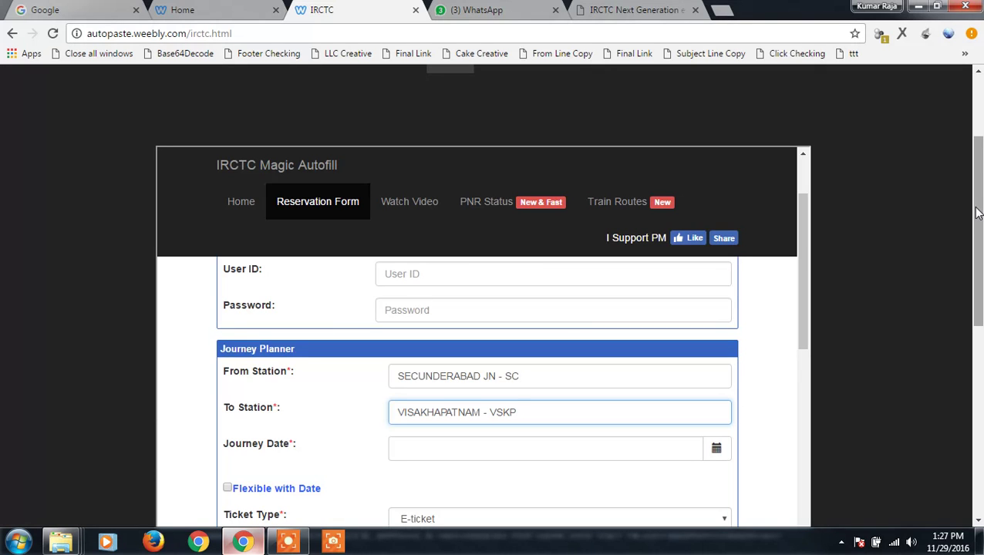
# Pick 30-11-2016 as the journey date and choose the TATKAL quota
pyautogui.moveTo(977, 213); pyautogui.dragTo(978, 263)
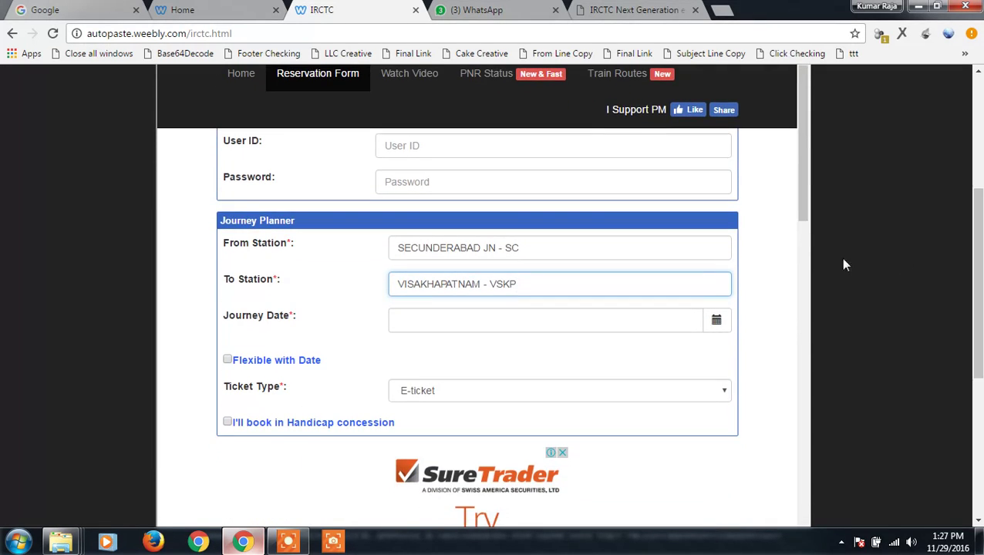
pyautogui.click(727, 329)
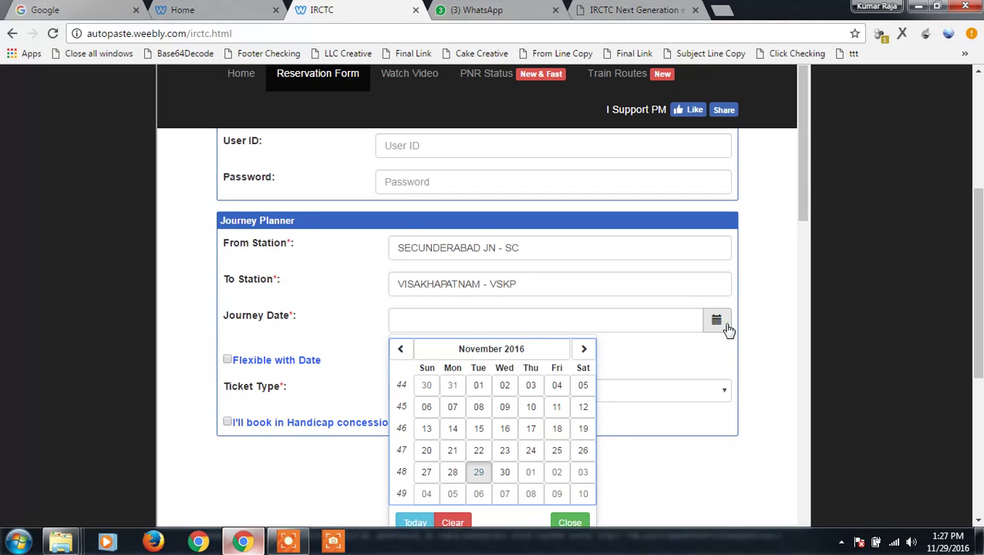
pyautogui.click(505, 472)
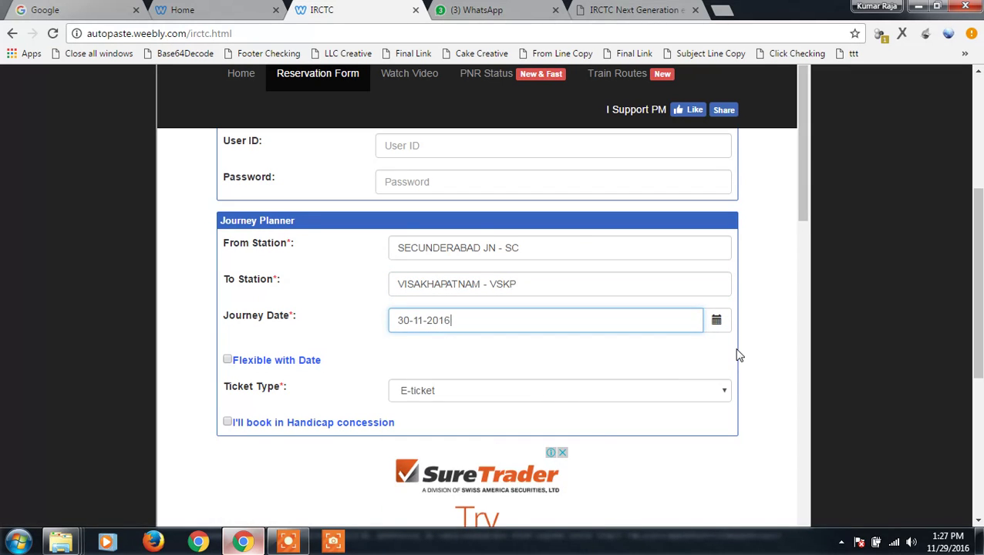
pyautogui.scroll(-8, 737, 354)
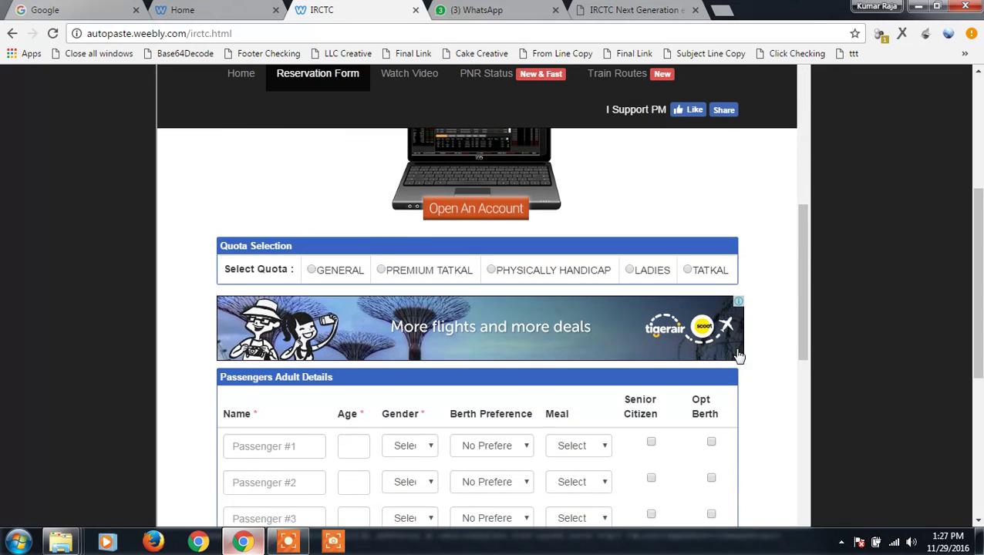
pyautogui.click(687, 271)
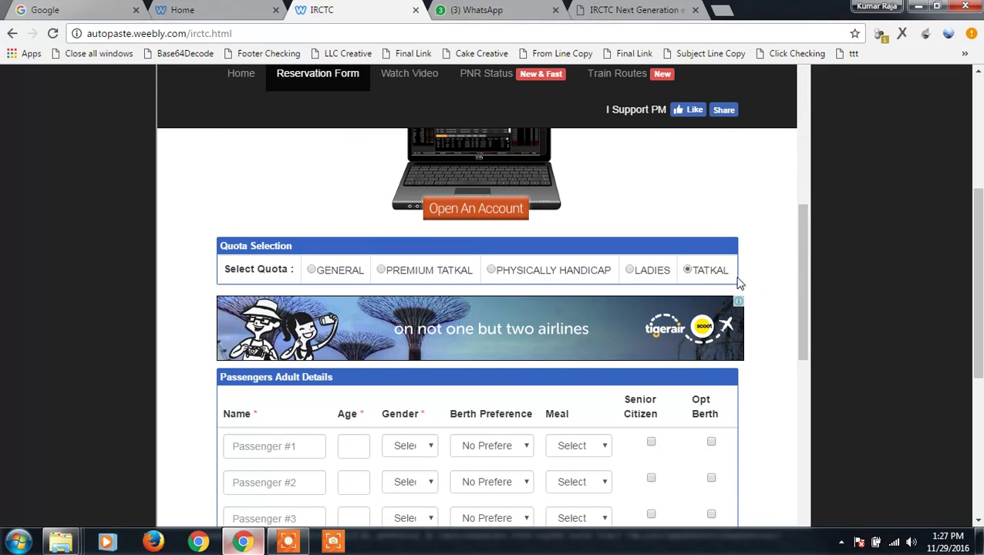
# Enter passenger 1 with a sample name, age 21, Male gender and LOWER berth
pyautogui.scroll(-3, 773, 285)
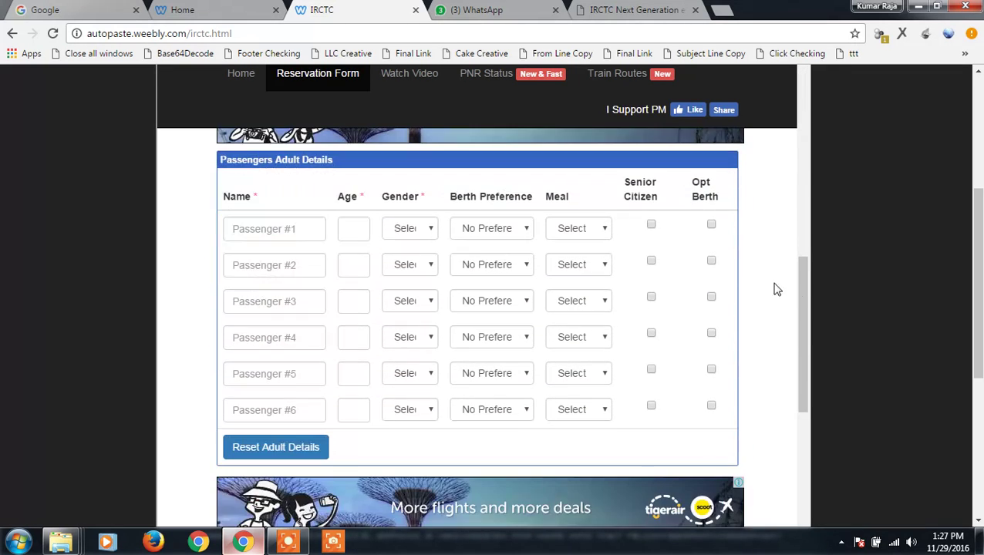
pyautogui.click(291, 227)
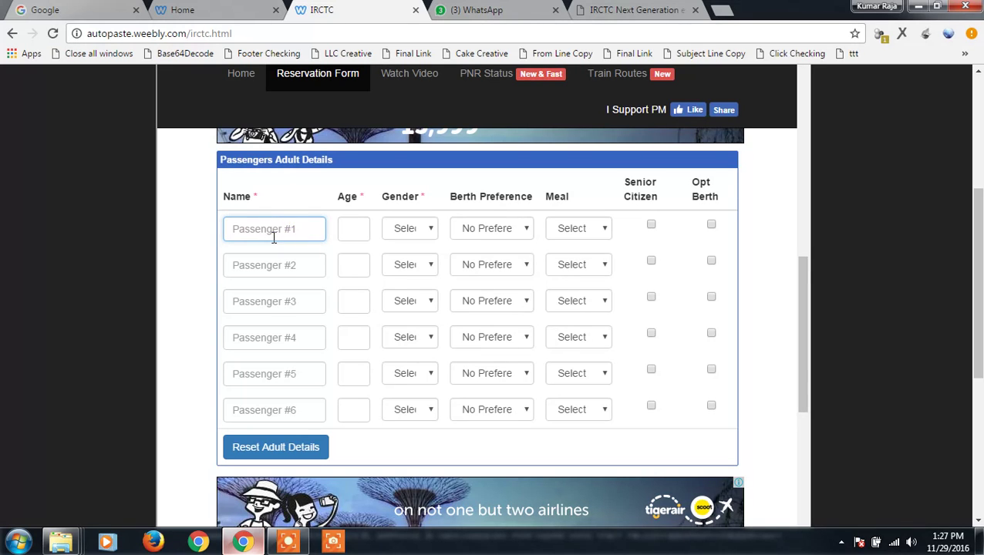
pyautogui.write('kumar')
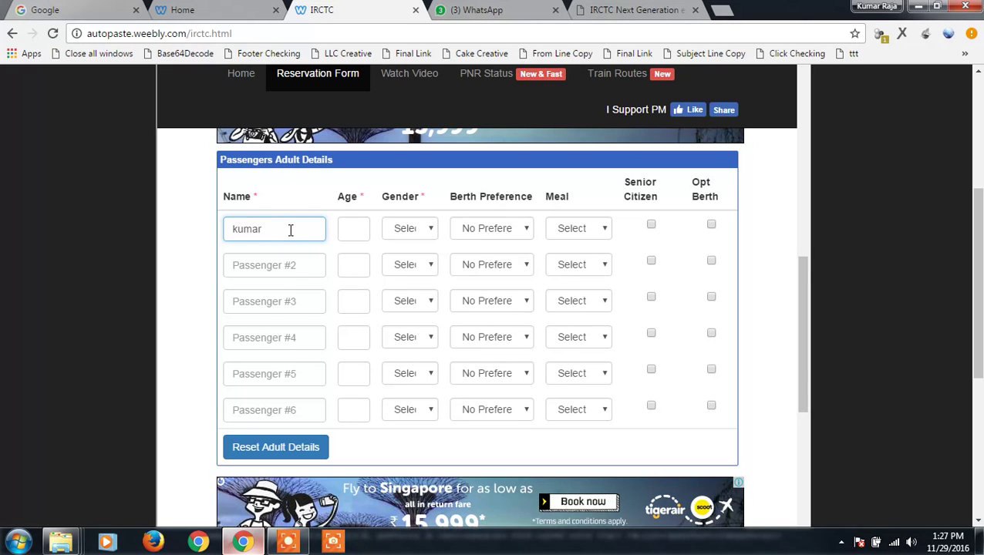
pyautogui.click(360, 228)
pyautogui.write('21')
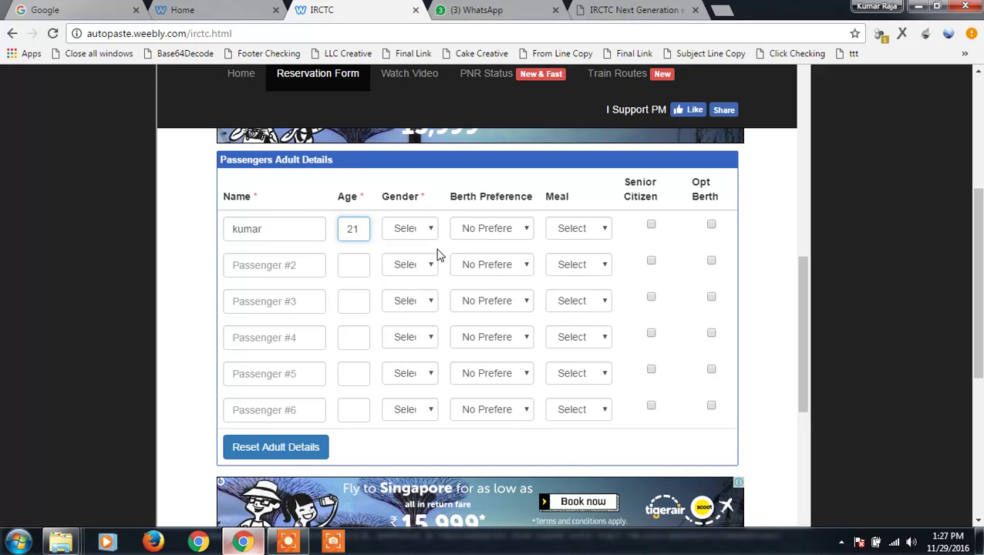
pyautogui.click(431, 229)
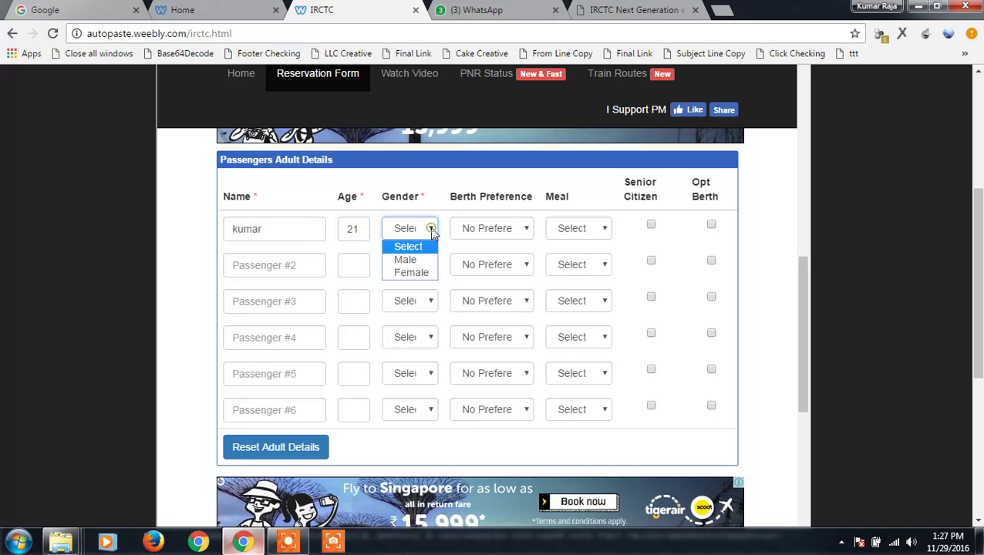
pyautogui.click(415, 259)
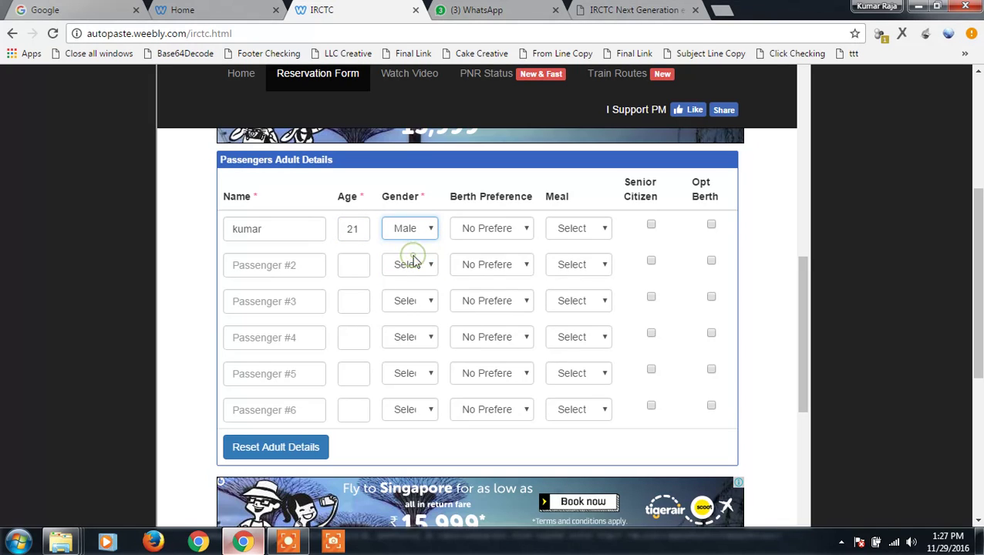
pyautogui.click(502, 231)
pyautogui.click(497, 260)
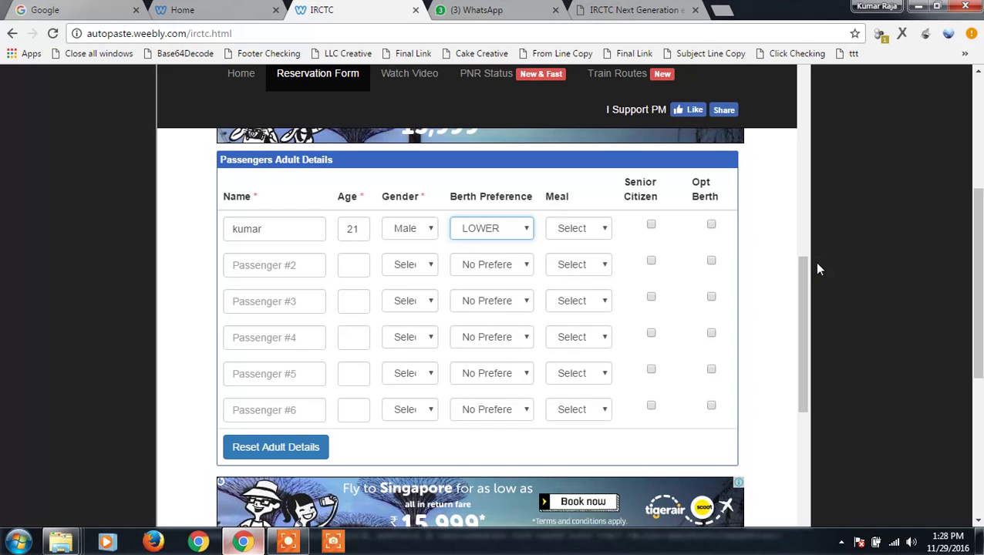
# Enter the contact mobile number and scroll down past the payment options
pyautogui.scroll(-7, 745, 248)
pyautogui.scroll(3, 745, 247)
pyautogui.scroll(-2, 745, 247)
pyautogui.click(590, 253)
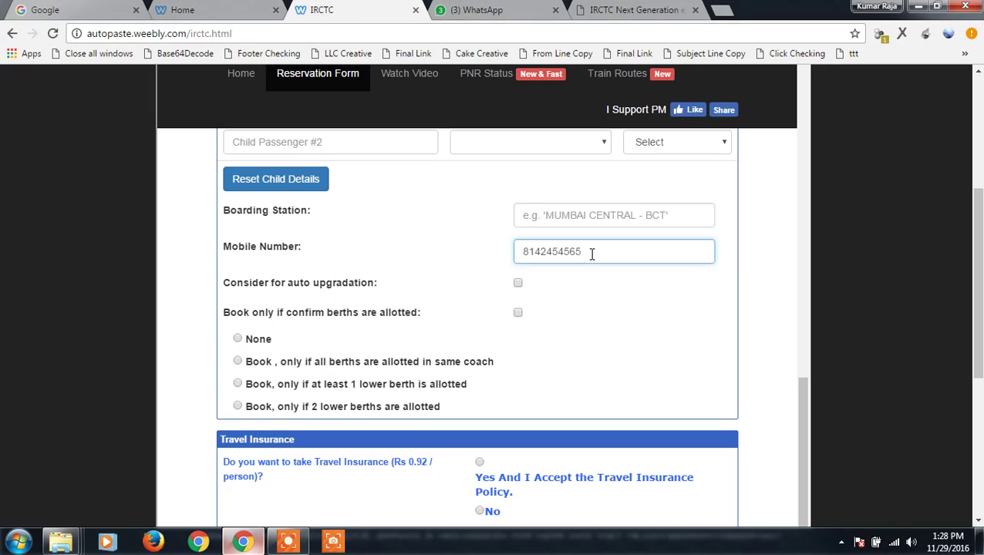
pyautogui.scroll(-3, 634, 369)
pyautogui.scroll(-3, 634, 367)
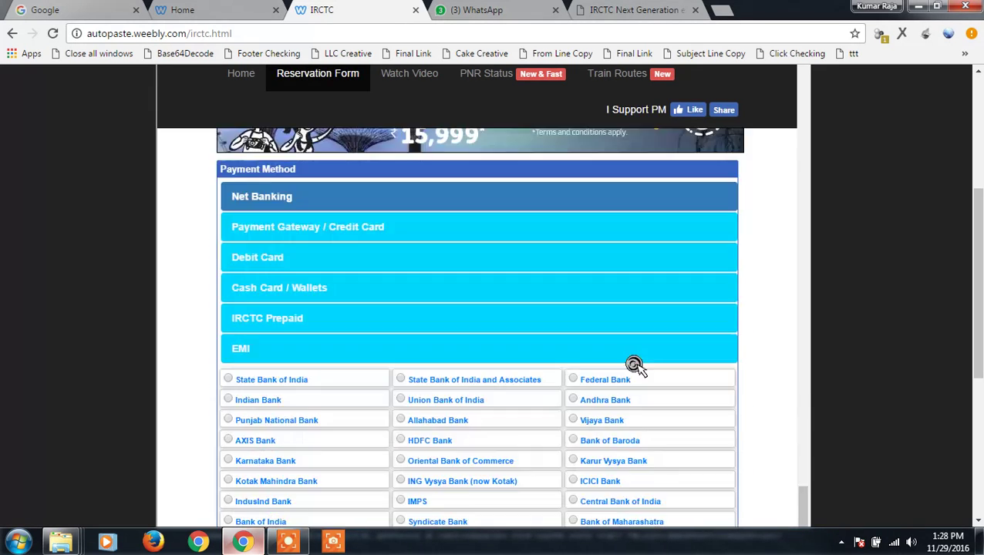
pyautogui.scroll(2, 635, 369)
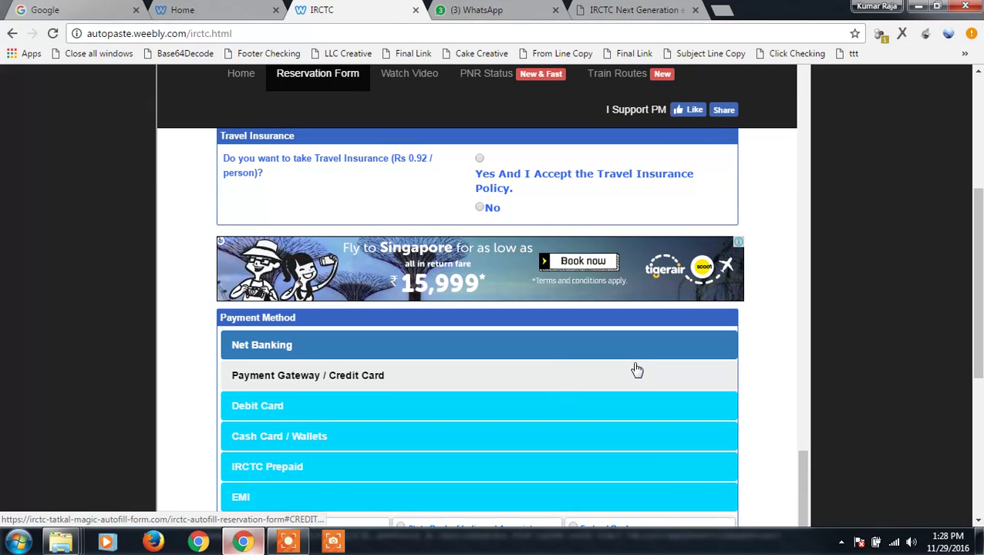
pyautogui.scroll(-6, 554, 373)
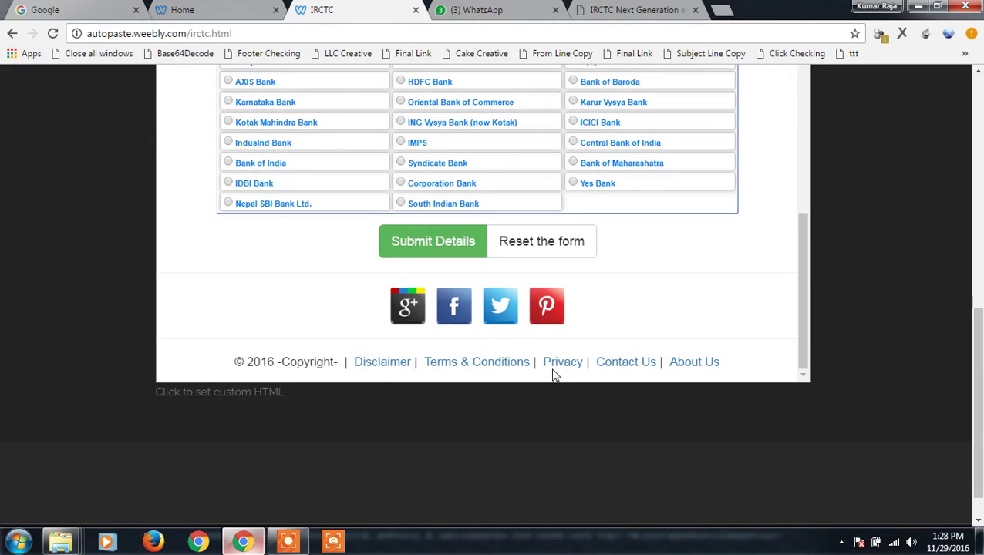
# Submit the reservation details and copy the generated autofill bookmarklet's link address
pyautogui.click(449, 252)
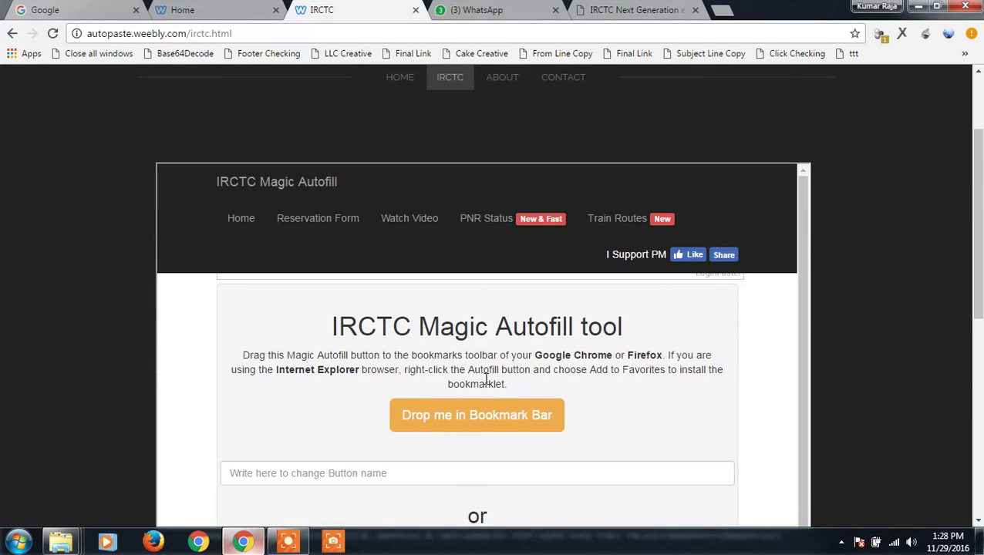
pyautogui.rightClick(484, 413)
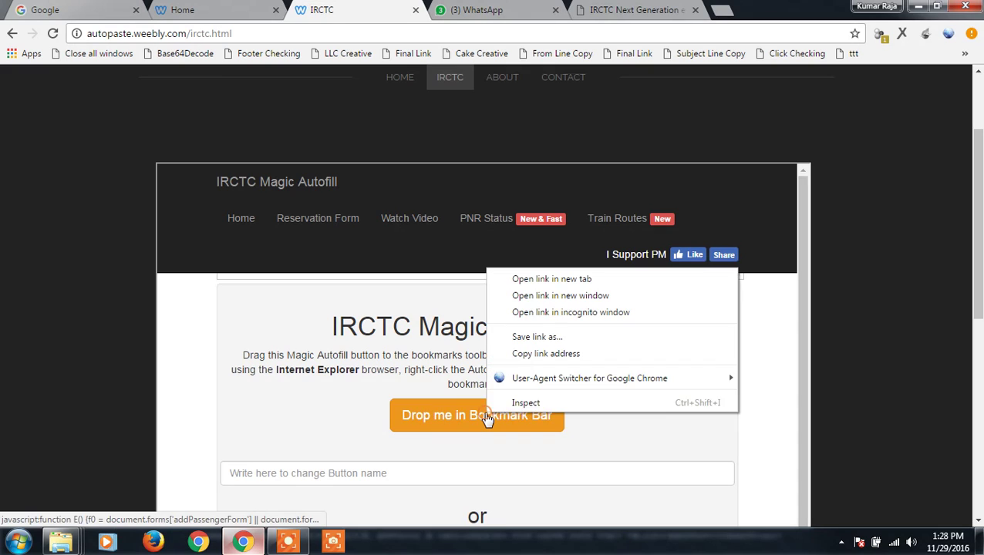
pyautogui.click(535, 354)
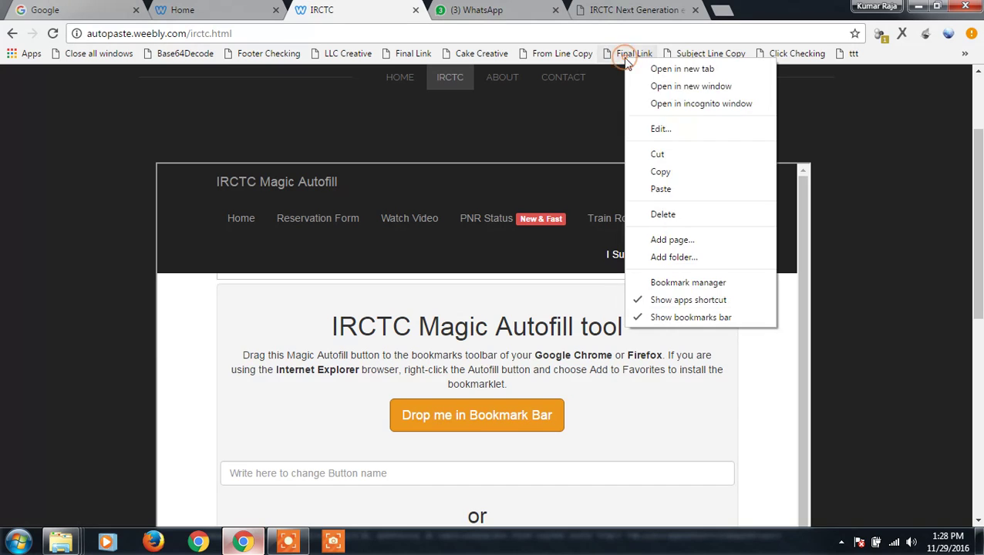
# Replace the Final Link bookmark's address with the copied bookmarklet code and save
pyautogui.click(662, 129)
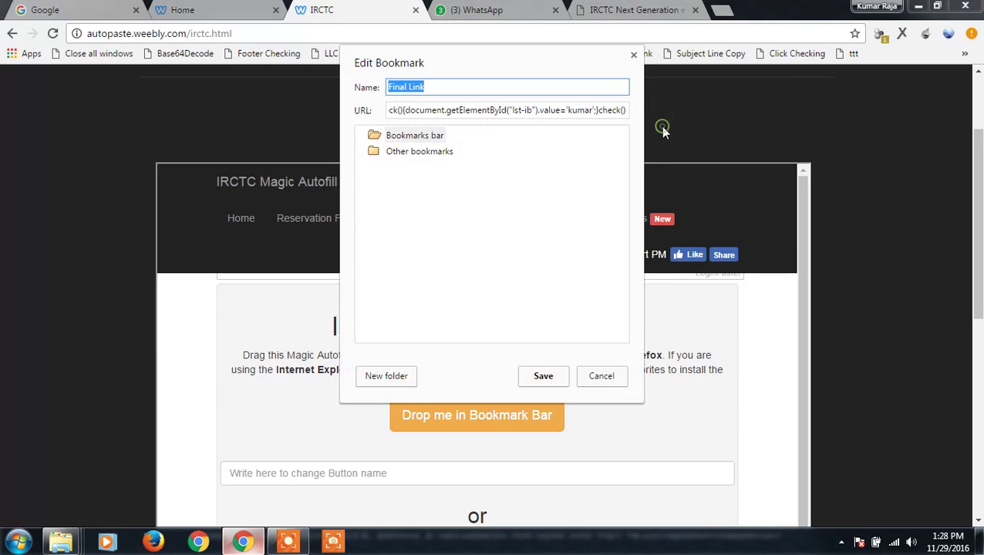
pyautogui.click(568, 108)
pyautogui.hotkey('ctrl', 'a')
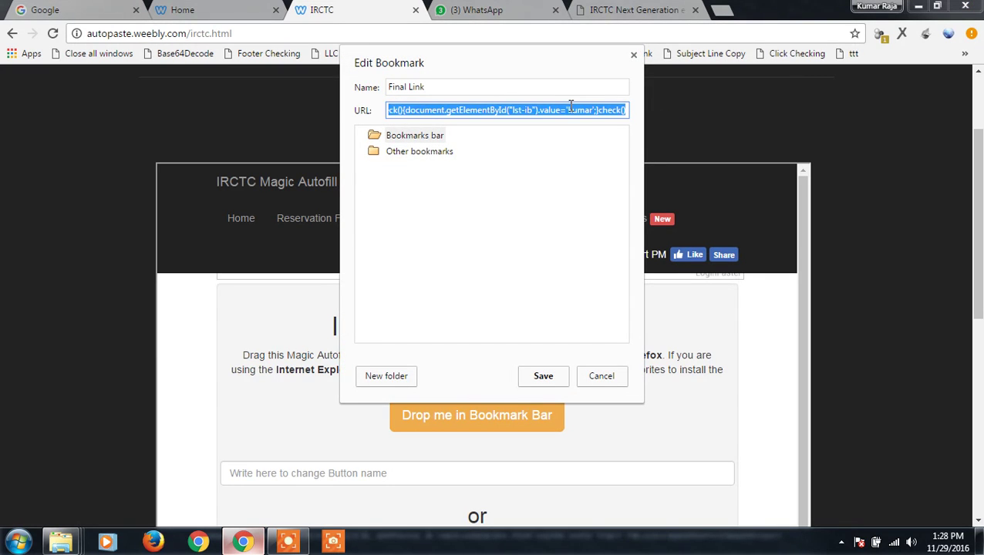
pyautogui.hotkey('ctrl', 'v')
pyautogui.click(545, 377)
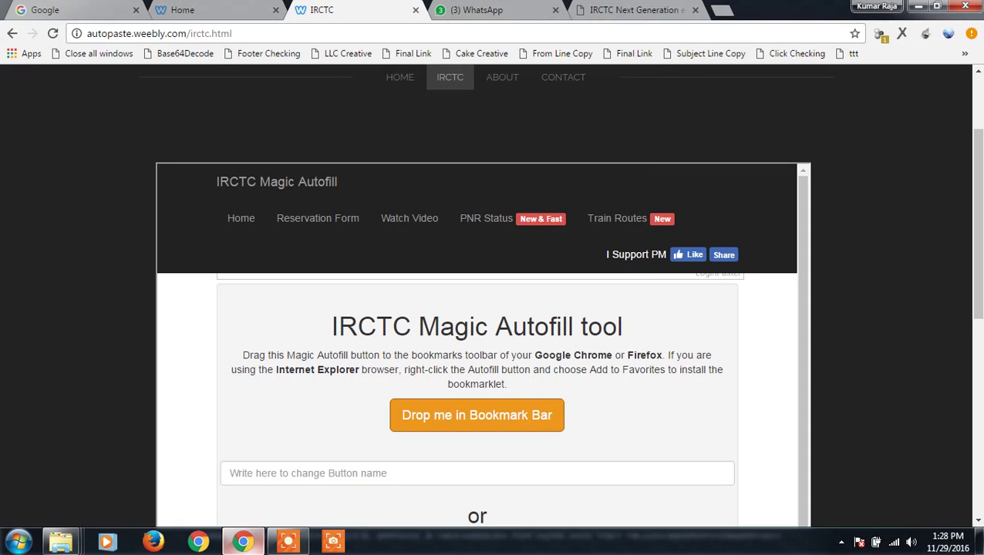
# Log in to IRCTC, autofill the journey with Final Link, and search trains
pyautogui.click(632, 9)
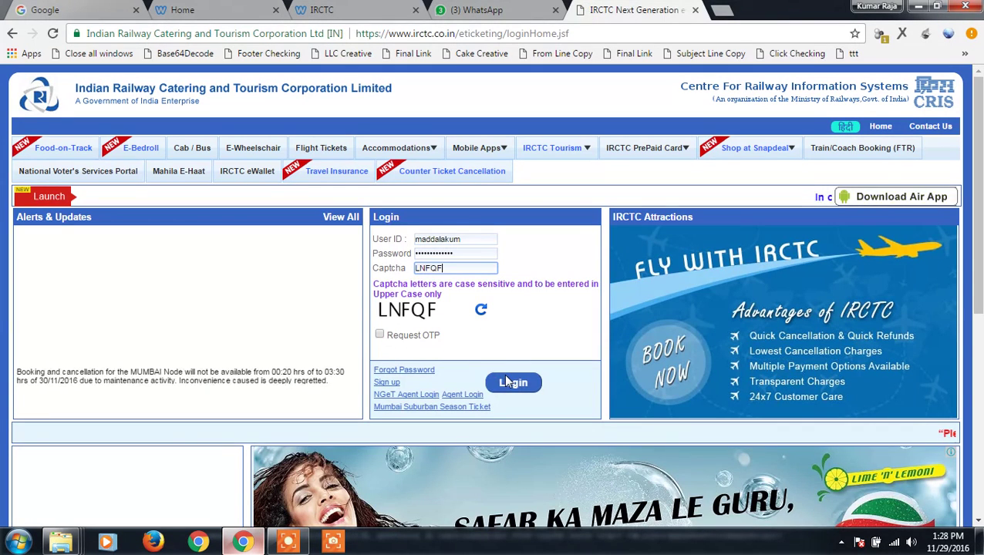
pyautogui.click(507, 380)
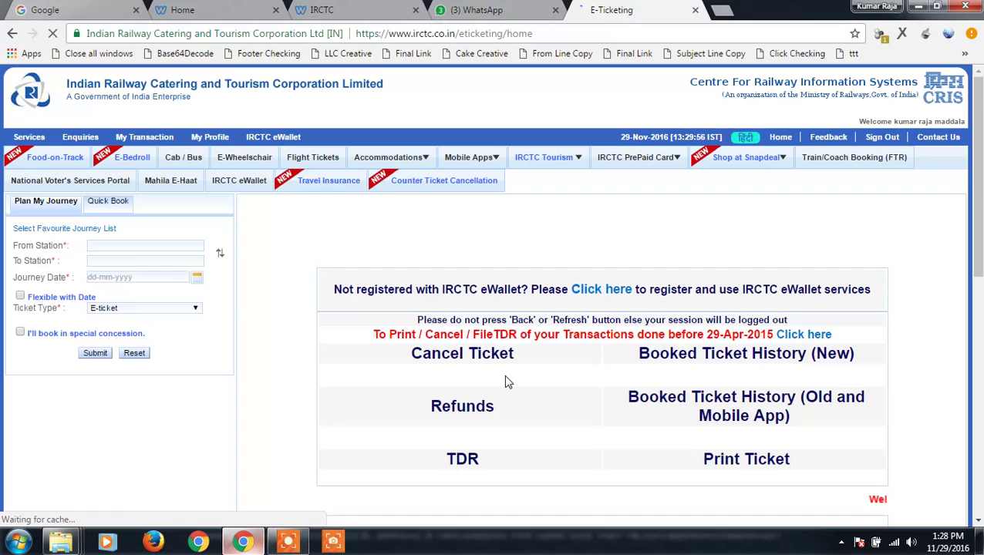
pyautogui.click(633, 54)
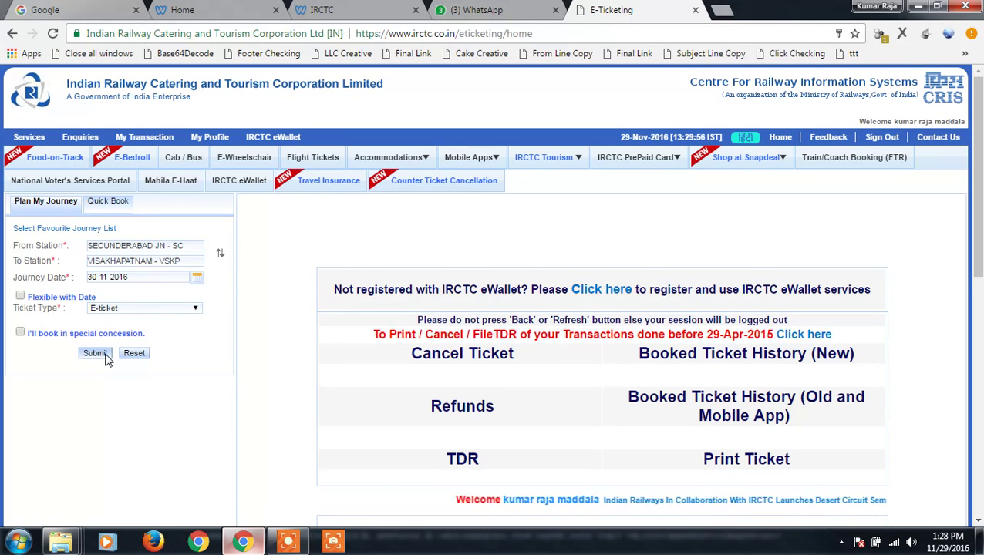
pyautogui.click(106, 356)
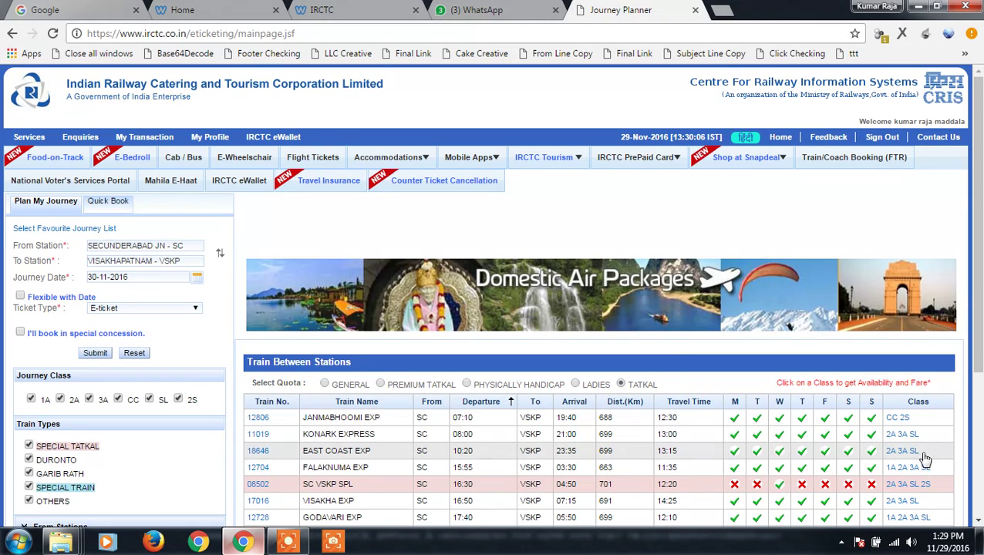
# Choose GENERAL quota, check SL for 12704 FALAKNUMA EXP, and book for 30-11-2016
pyautogui.click(324, 384)
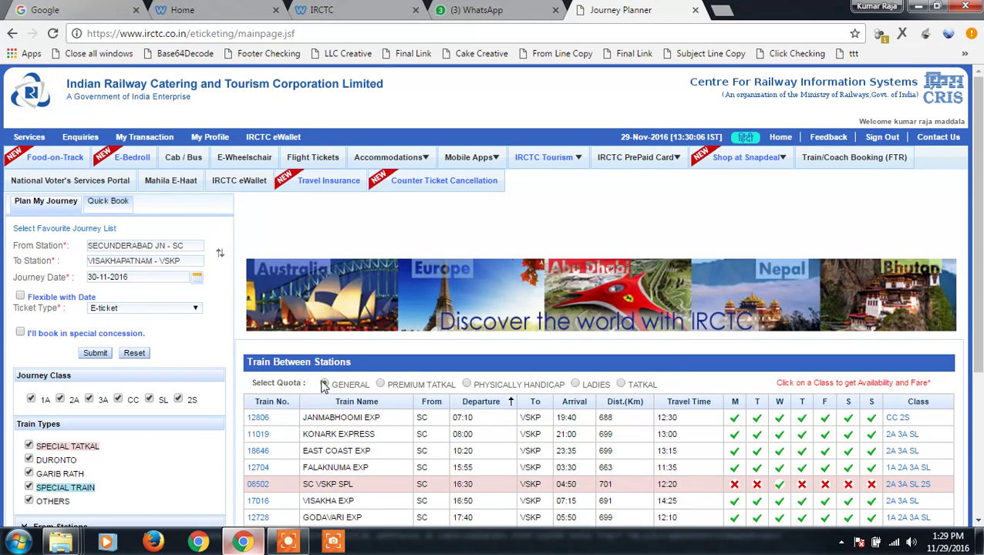
pyautogui.click(925, 471)
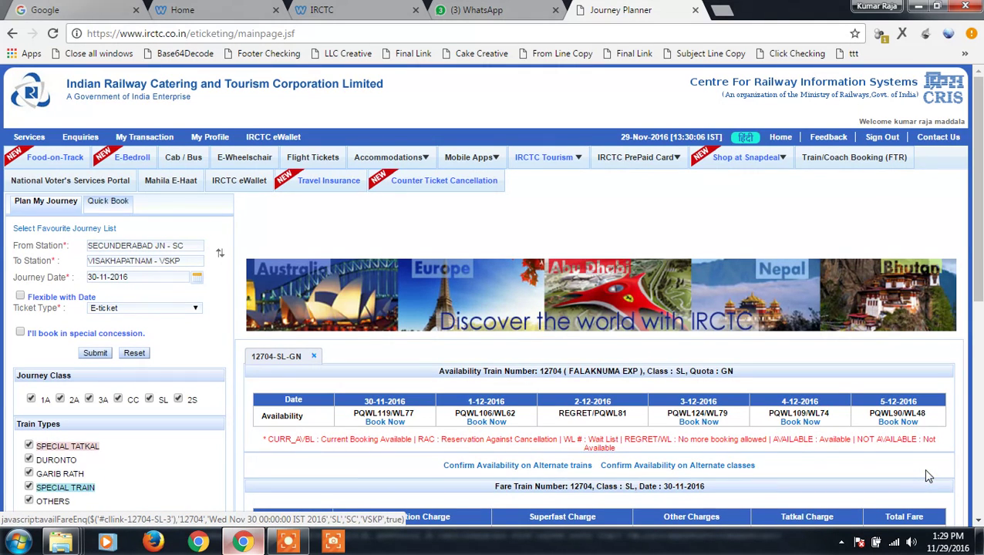
pyautogui.click(390, 427)
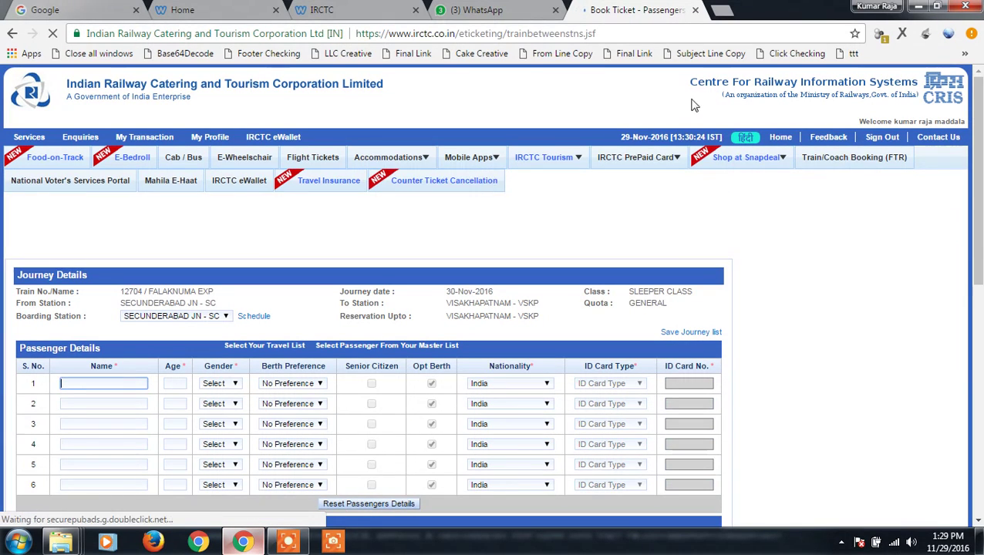
# Autofill the passenger details via the bookmarklet, answer the captcha with 'Desert', and submit
pyautogui.click(622, 53)
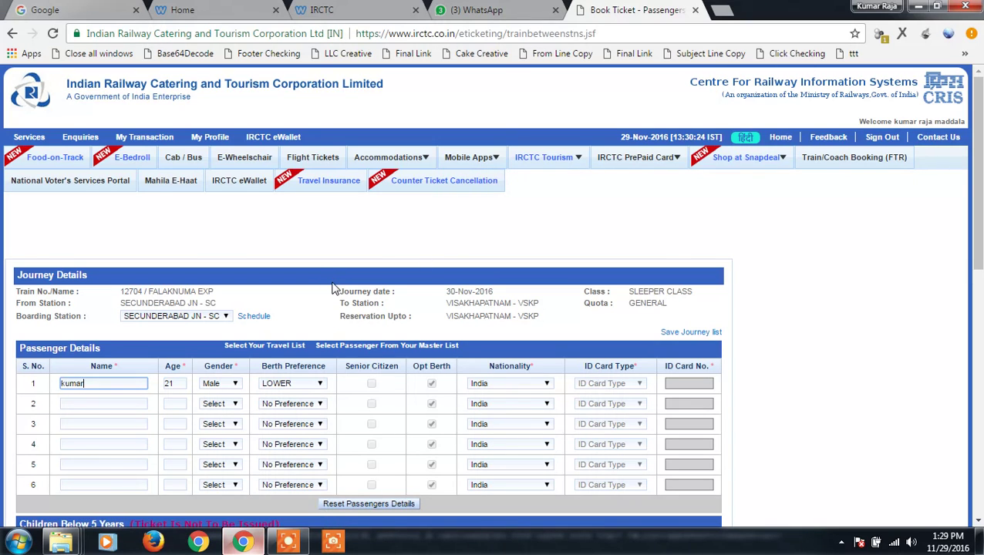
pyautogui.scroll(-6, 331, 283)
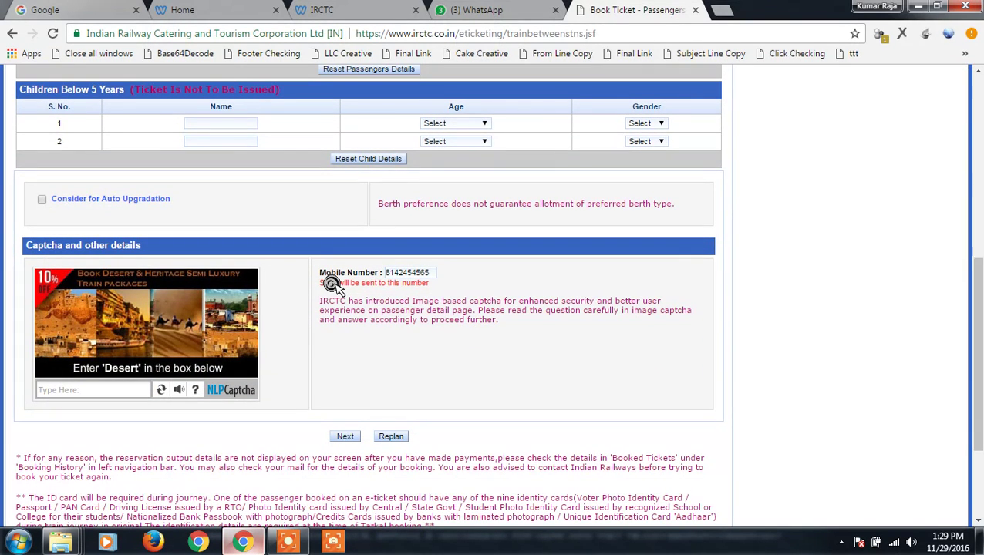
pyautogui.scroll(-2, 331, 285)
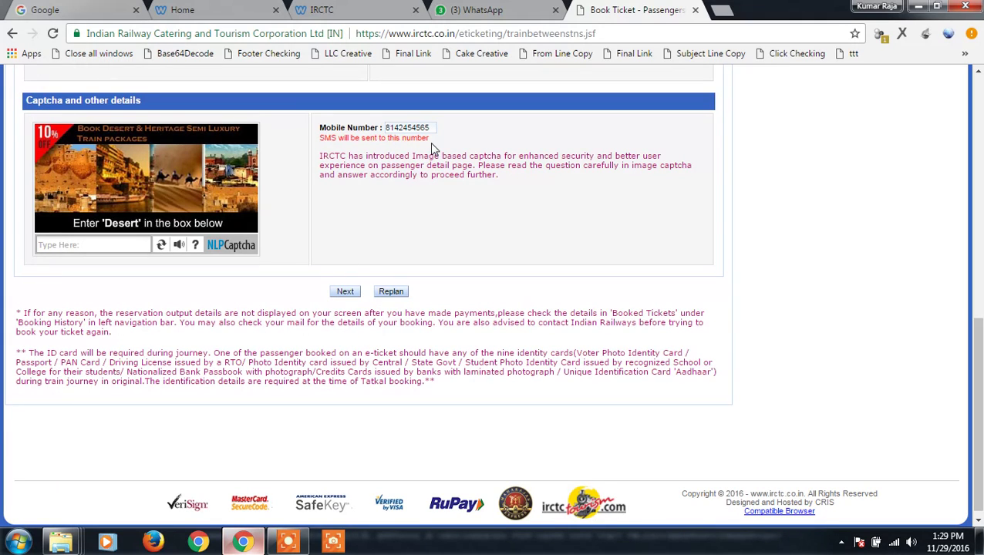
pyautogui.click(102, 239)
pyautogui.write('De')
pyautogui.write('sert')
pyautogui.click(345, 291)
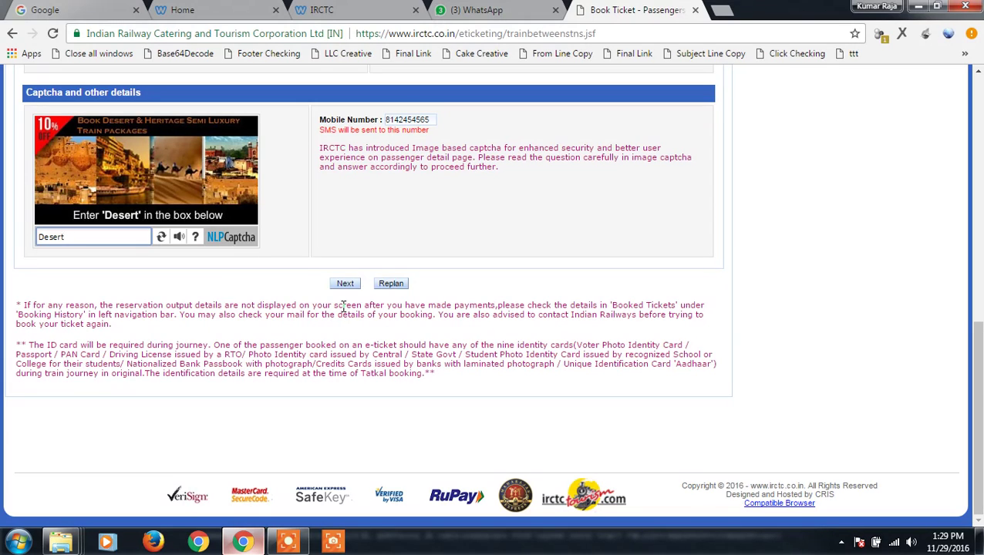
# Switch Chrome back to the autopaste.weebly.com Home page, then minimize it to the Windows desktop
pyautogui.click(357, 15)
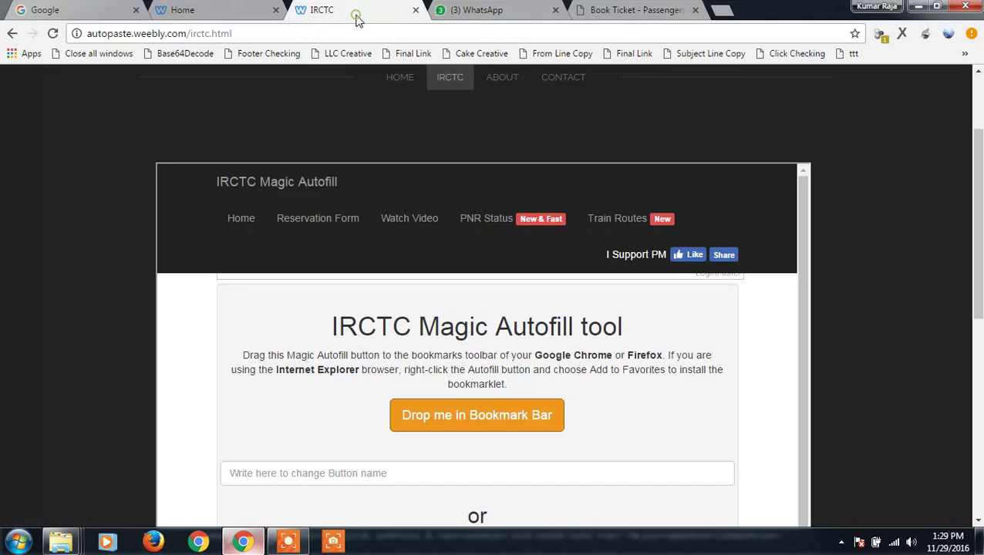
pyautogui.click(195, 12)
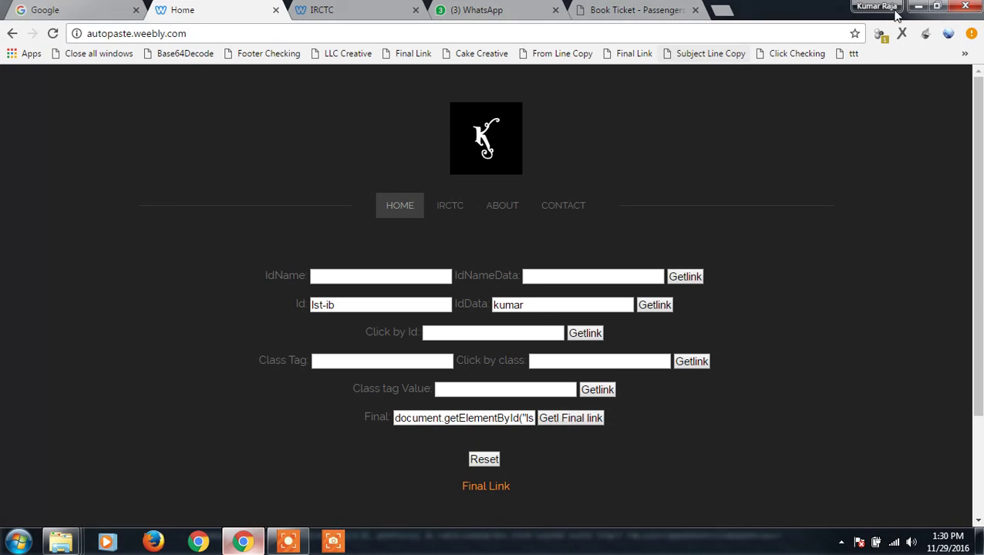
pyautogui.click(917, 6)
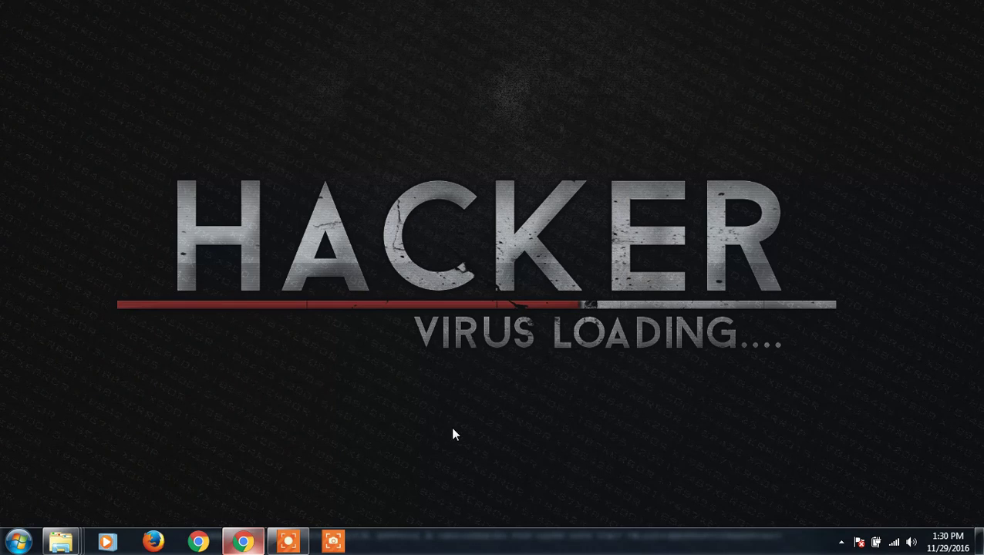
pyautogui.click(288, 542)
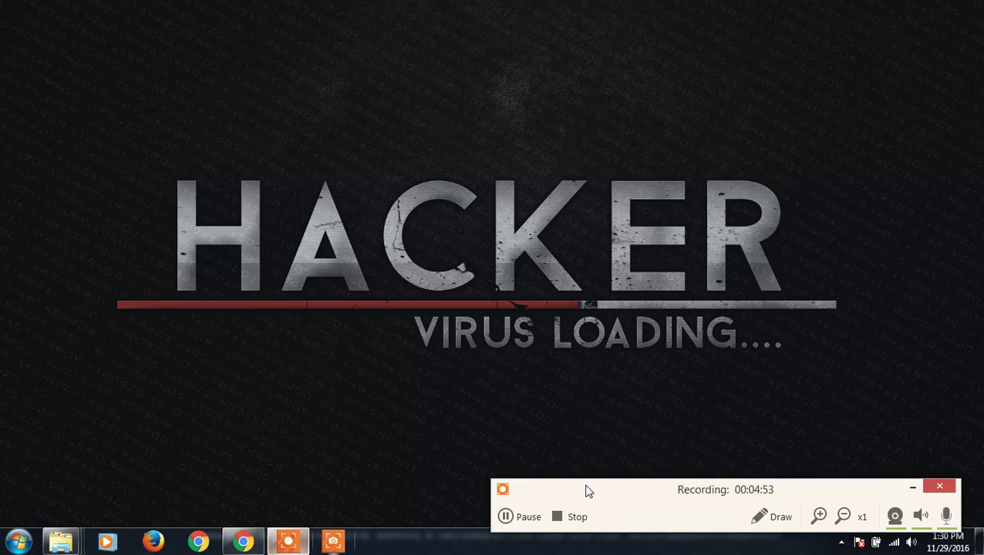